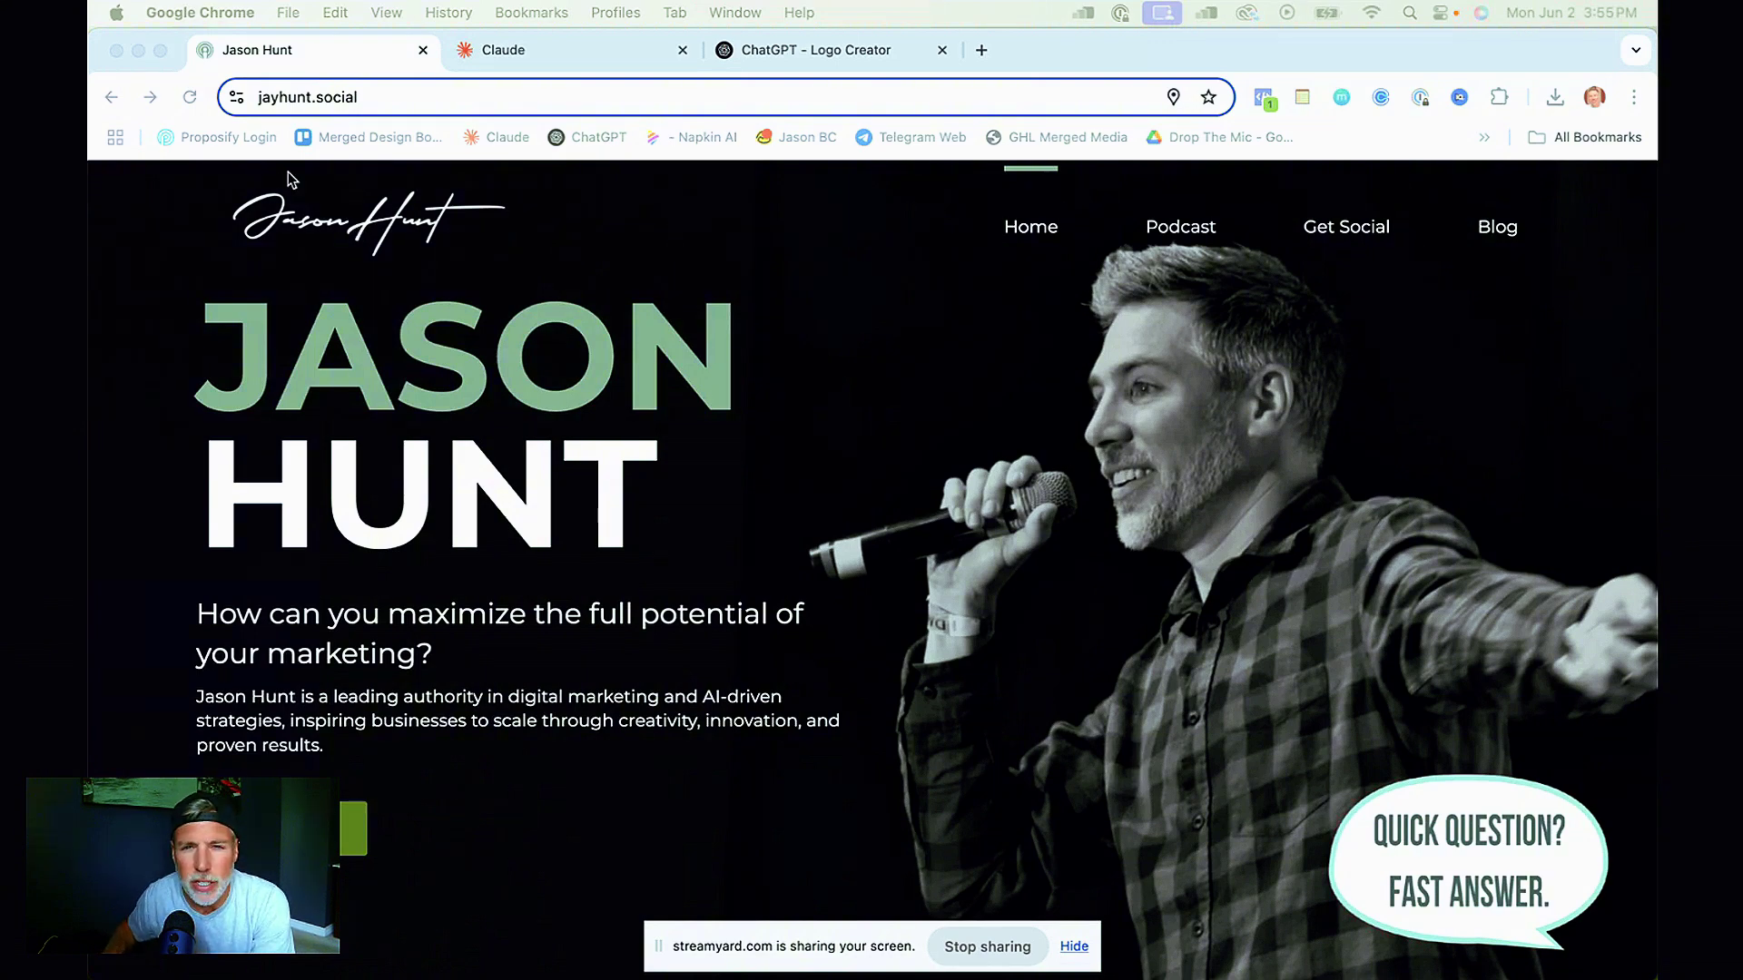
Switch to the personal brand project in Claude and look through its project knowledge files.
click(548, 51)
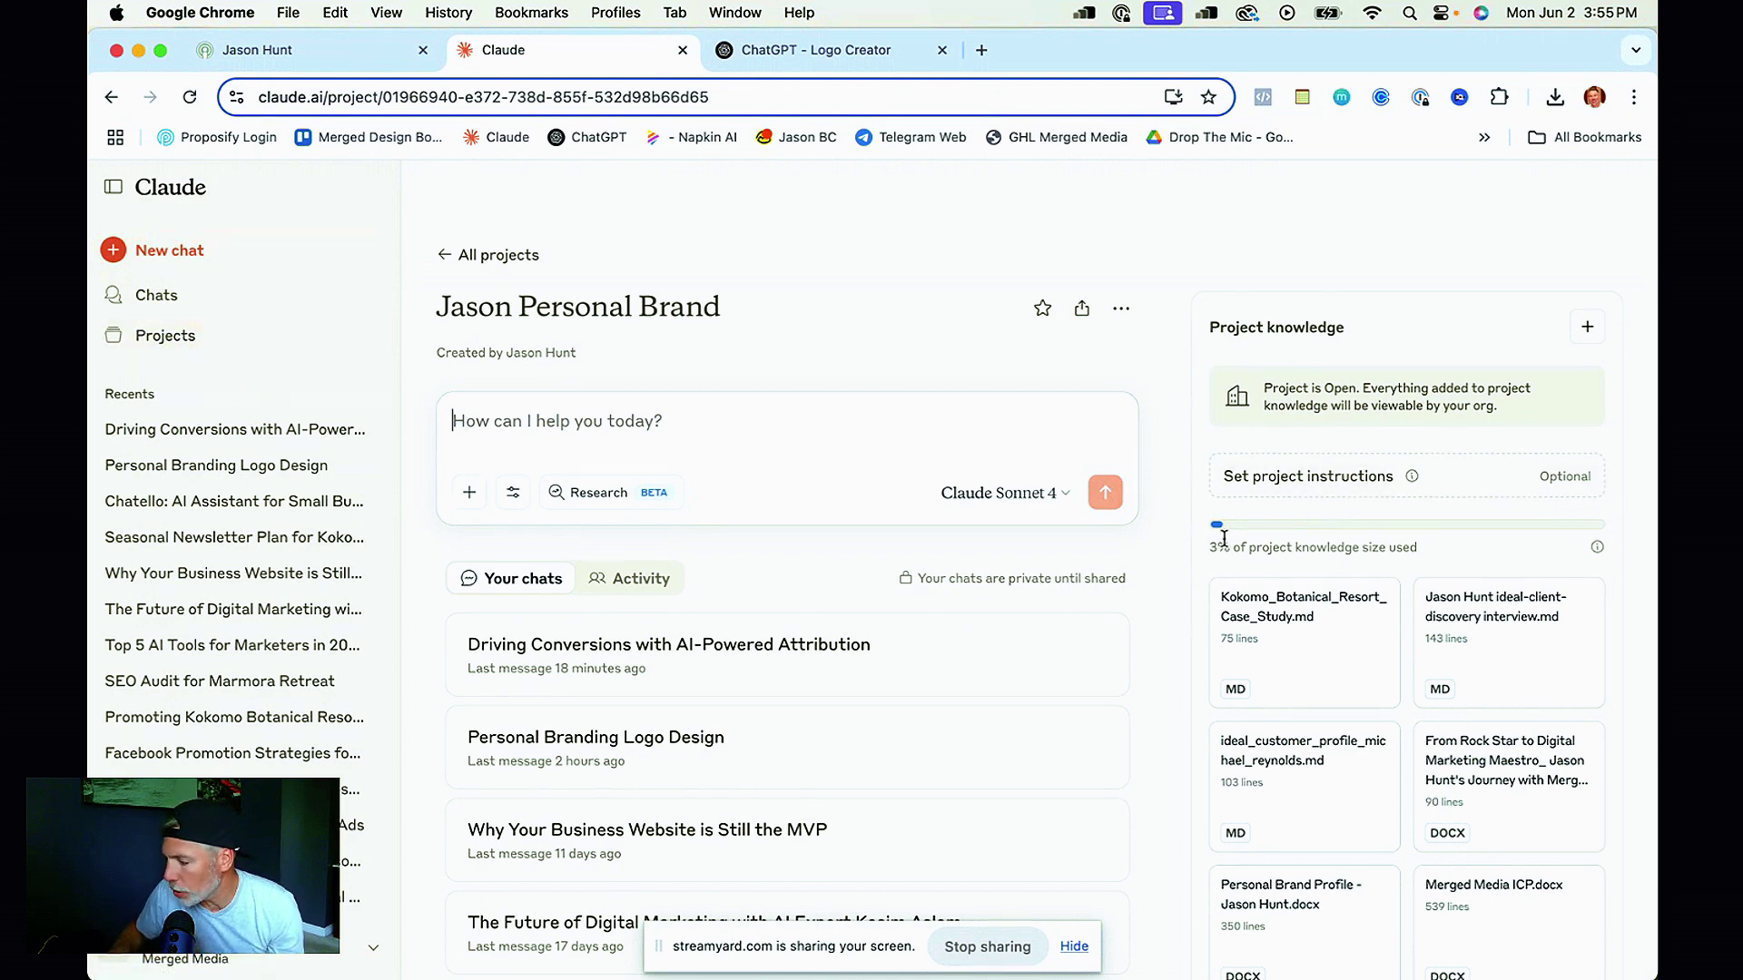
scroll(1316, 563, down, 3)
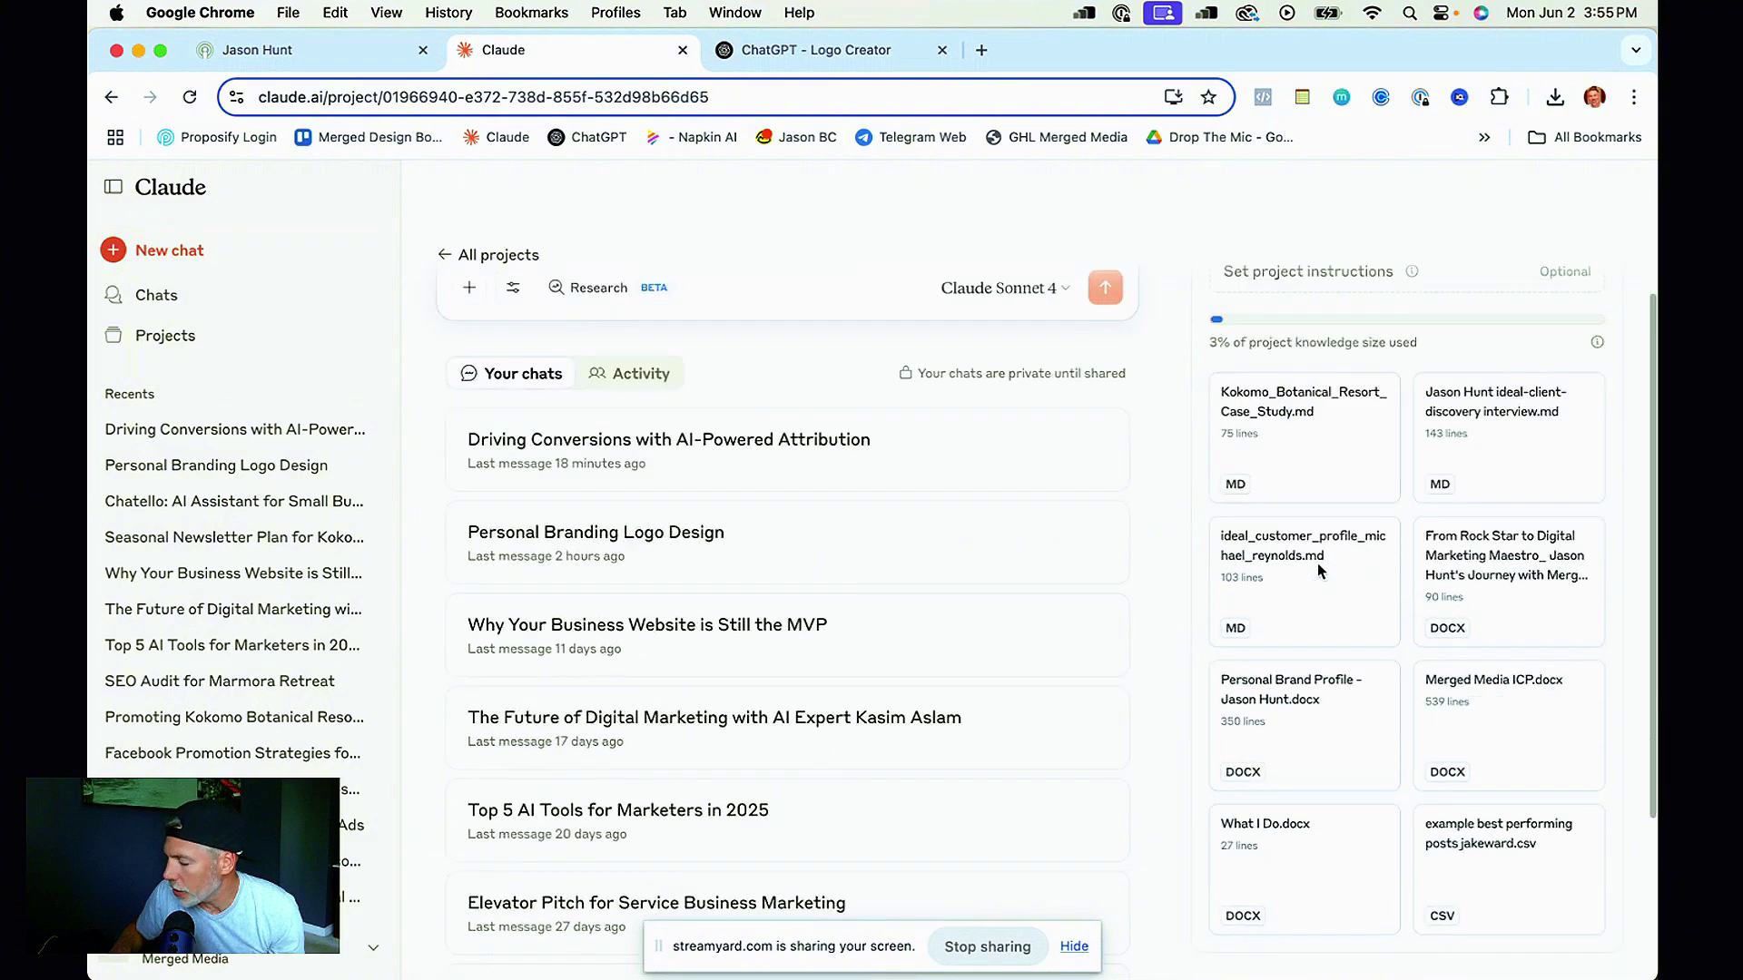
scroll(1317, 562, down, 3)
scroll(1317, 563, up, 4)
scroll(1316, 562, down, 4)
scroll(1319, 570, up, 3)
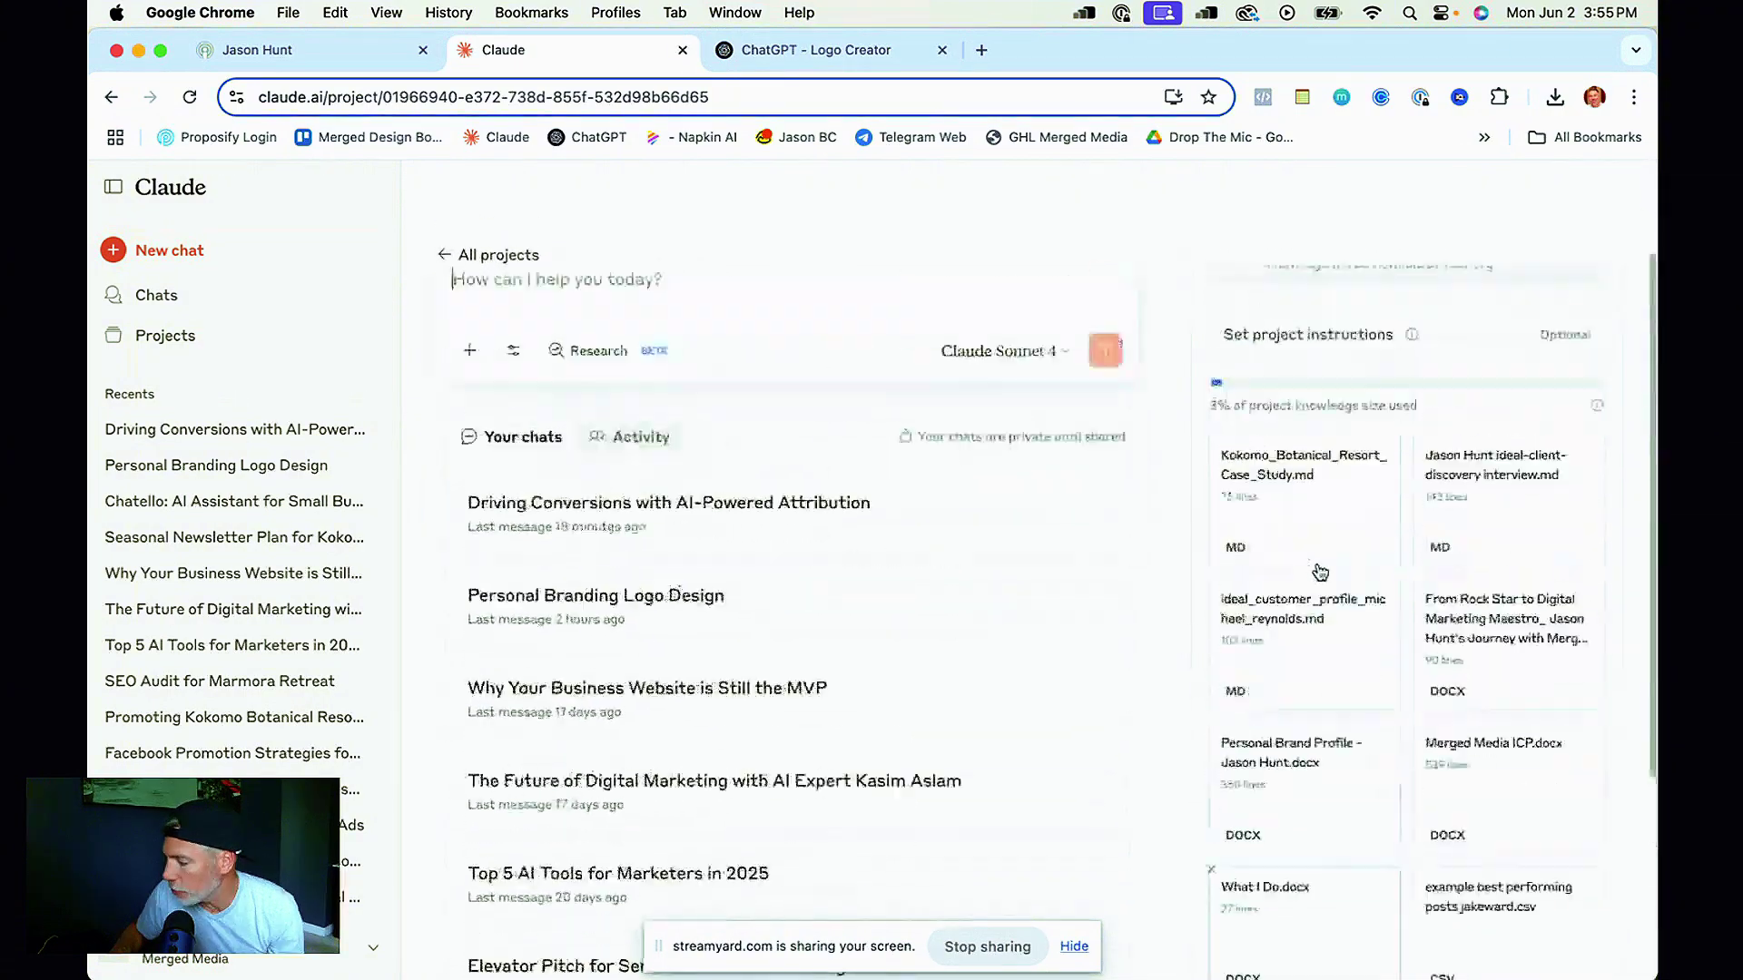
scroll(1319, 570, up, 2)
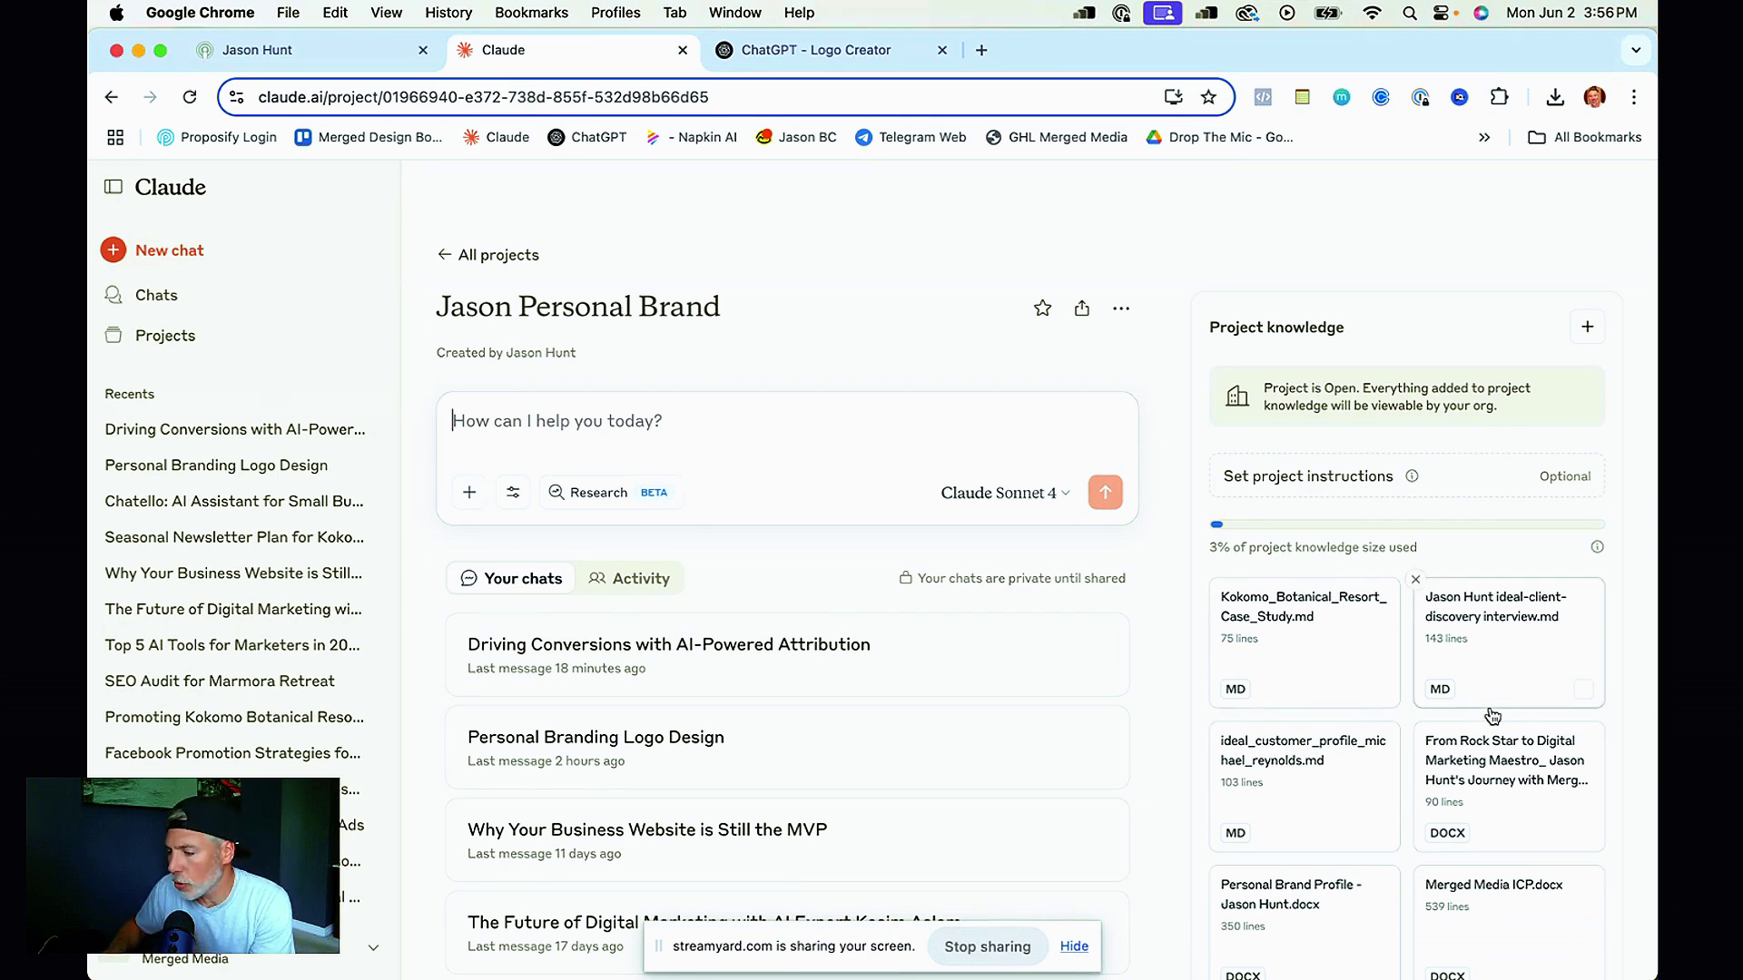
Open the Personal Branding Logo Design chat and review its logo prompt request, colour palette and font recommendations.
click(806, 766)
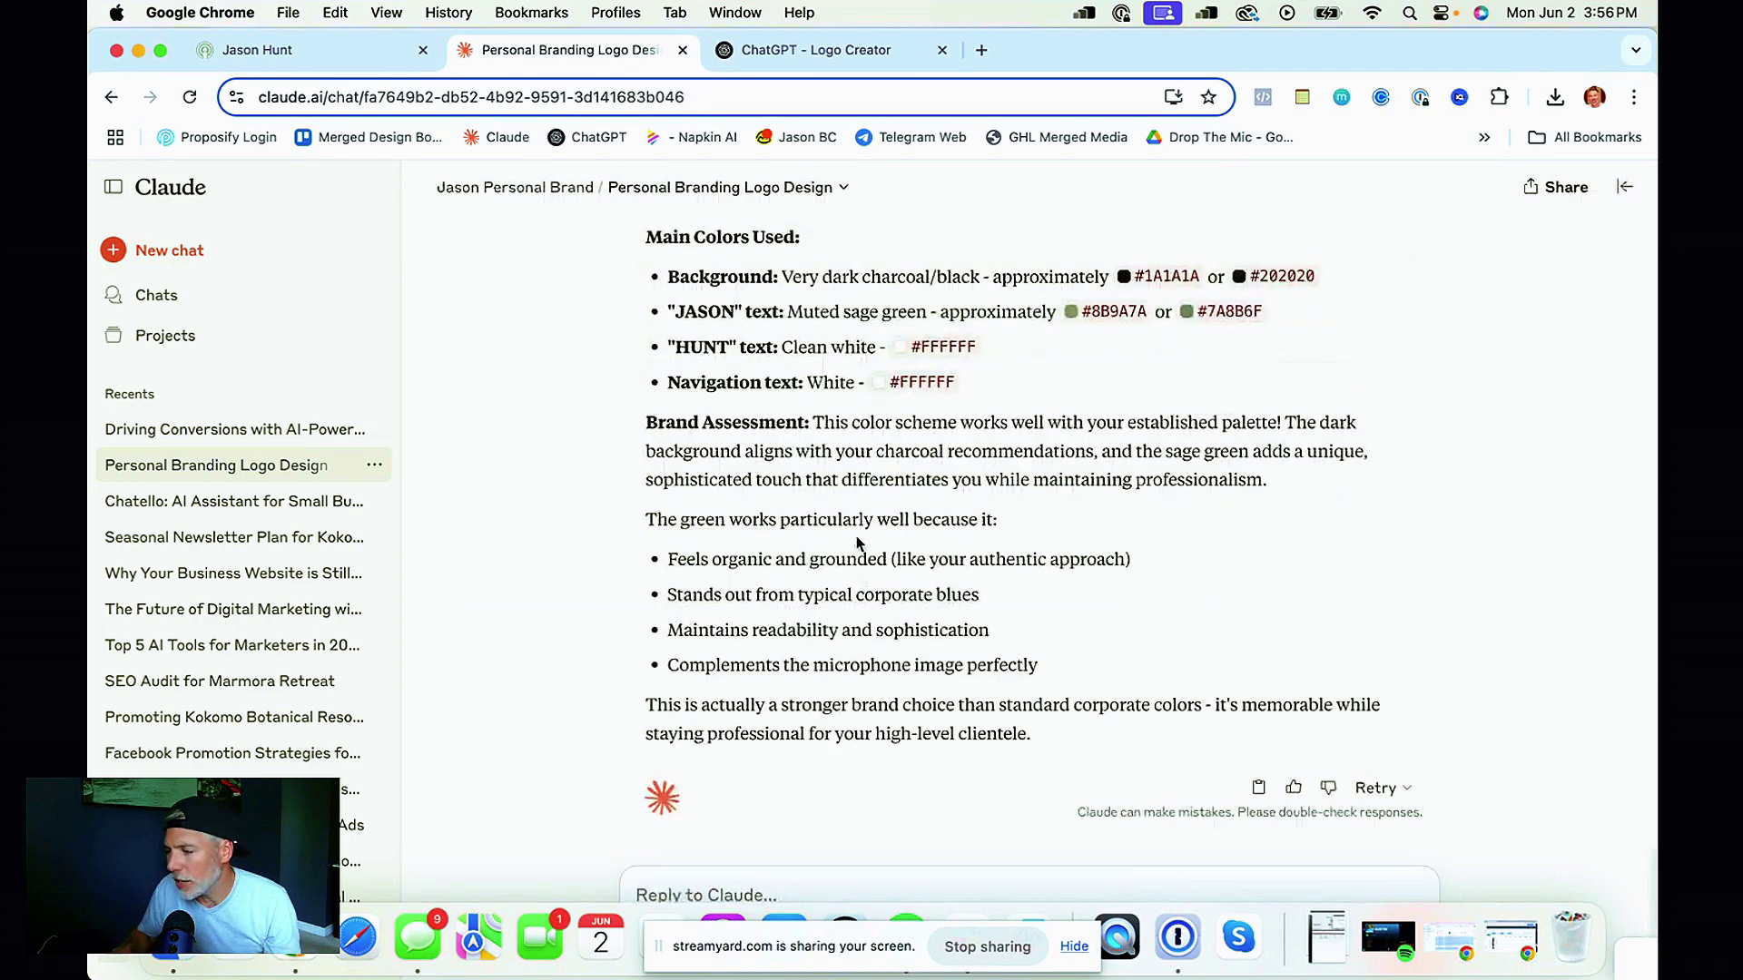
scroll(907, 473, up, 5)
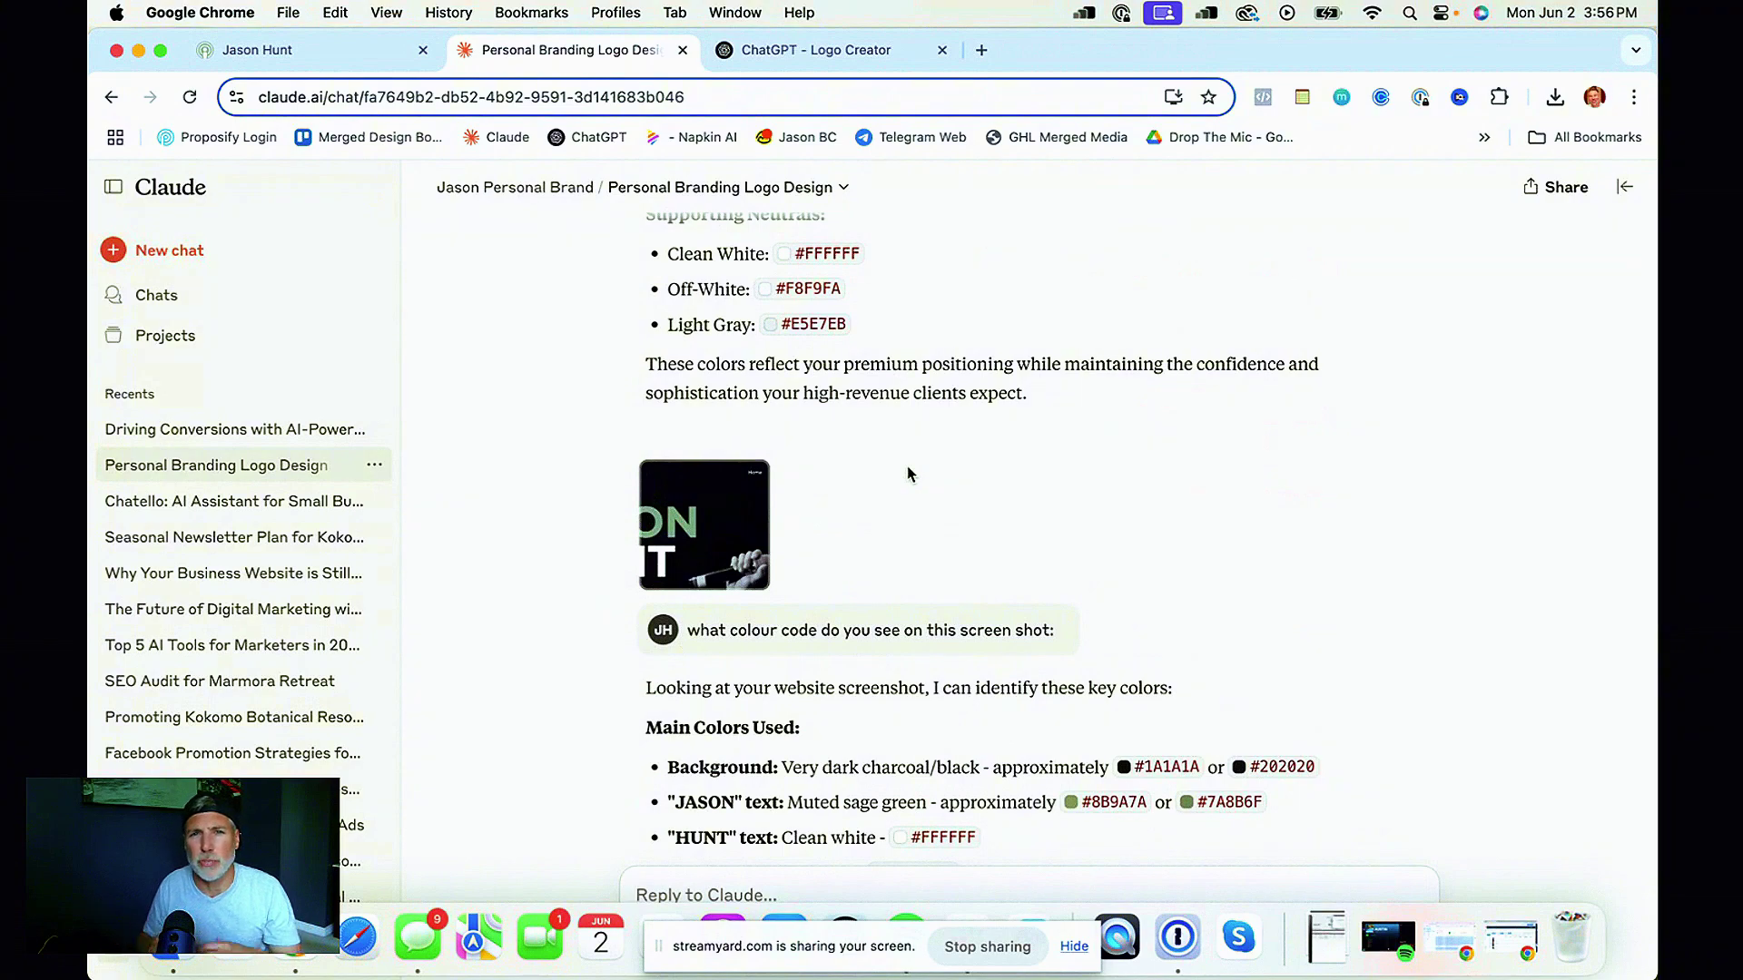
scroll(908, 472, up, 10)
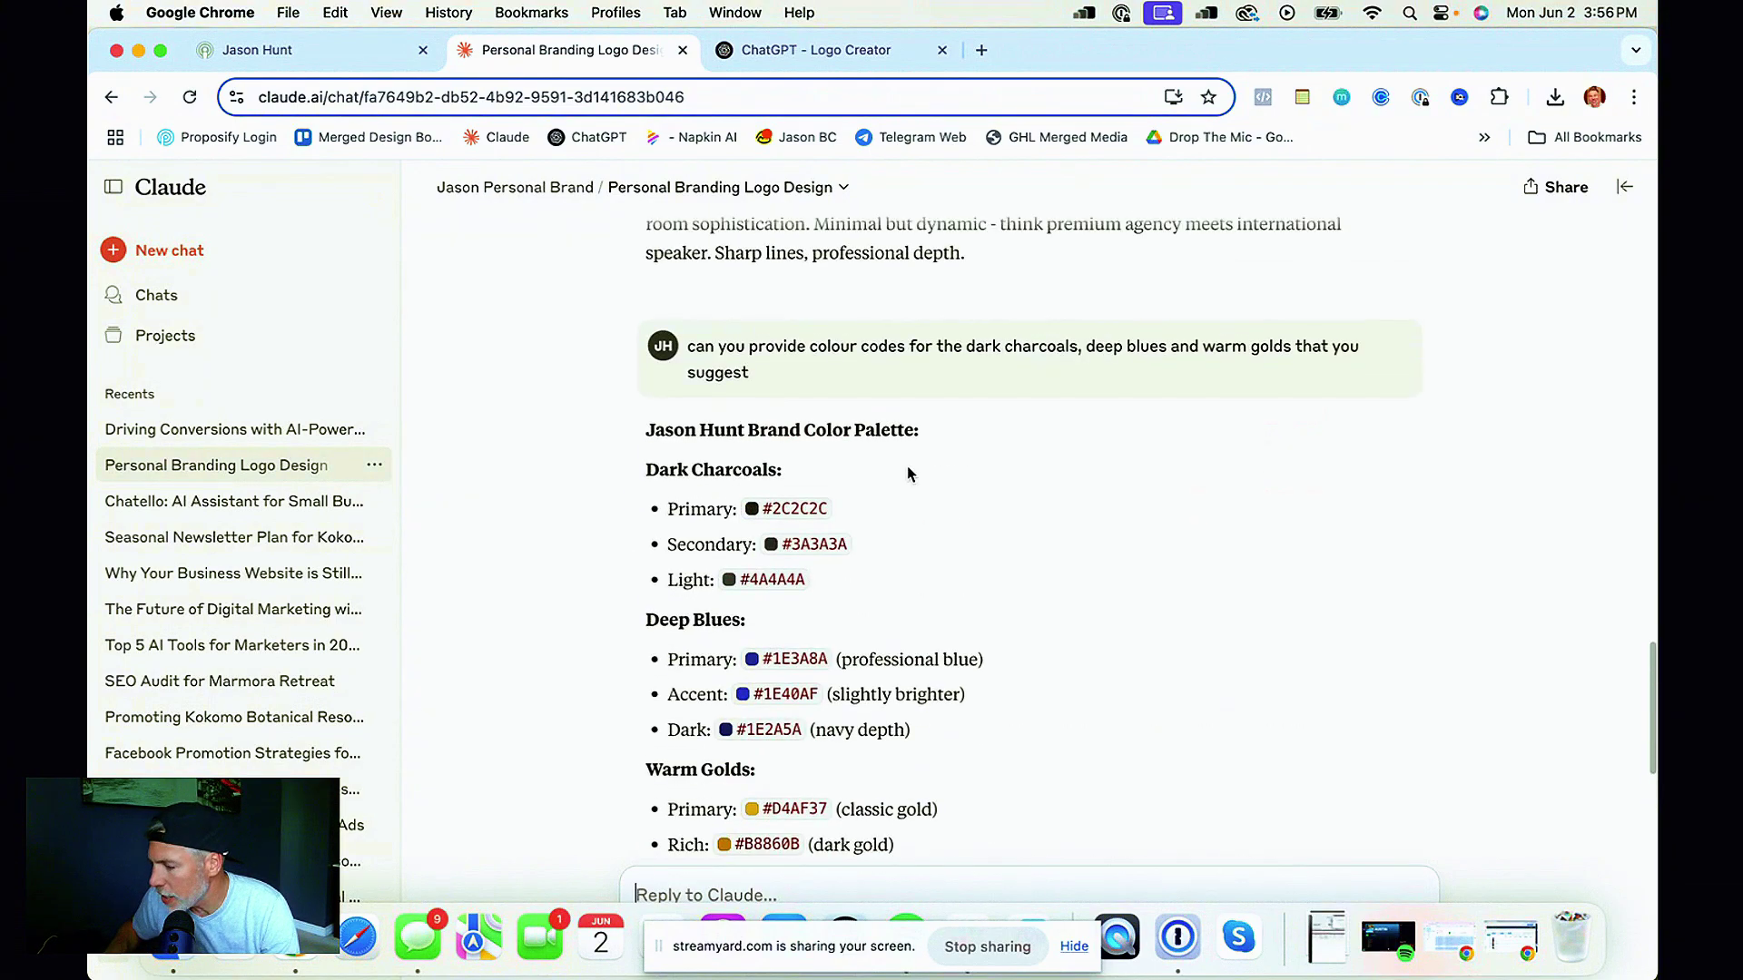
scroll(907, 473, up, 15)
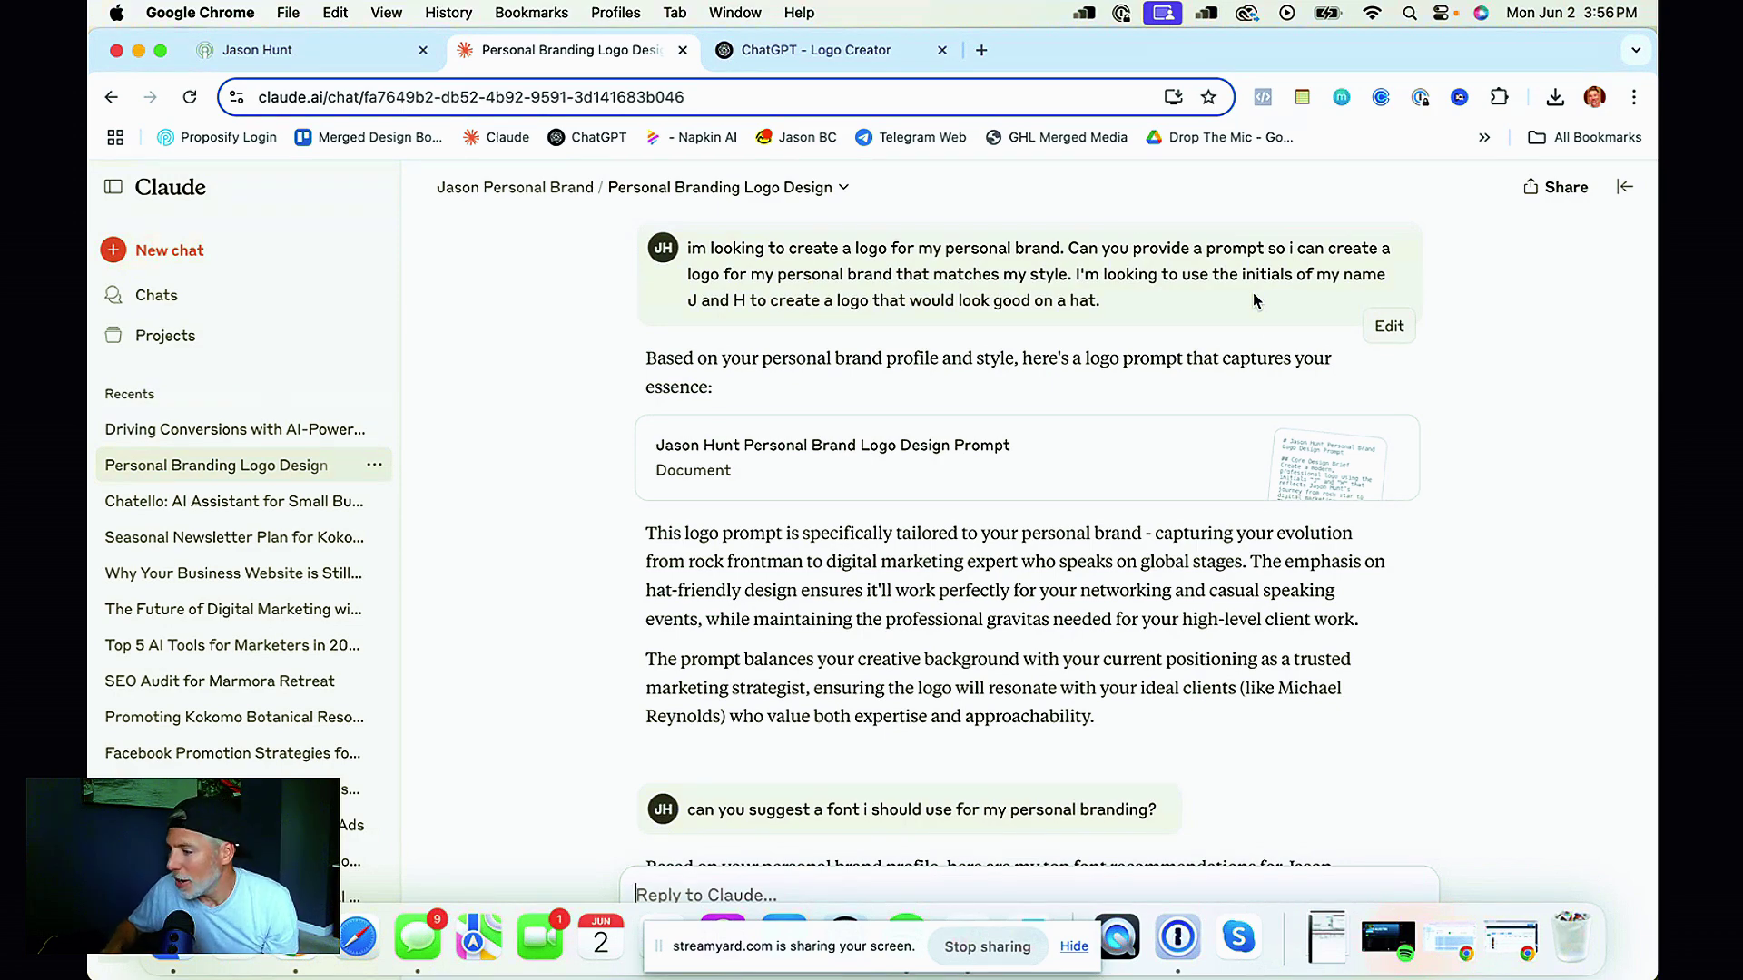
scroll(1048, 464, down, 7)
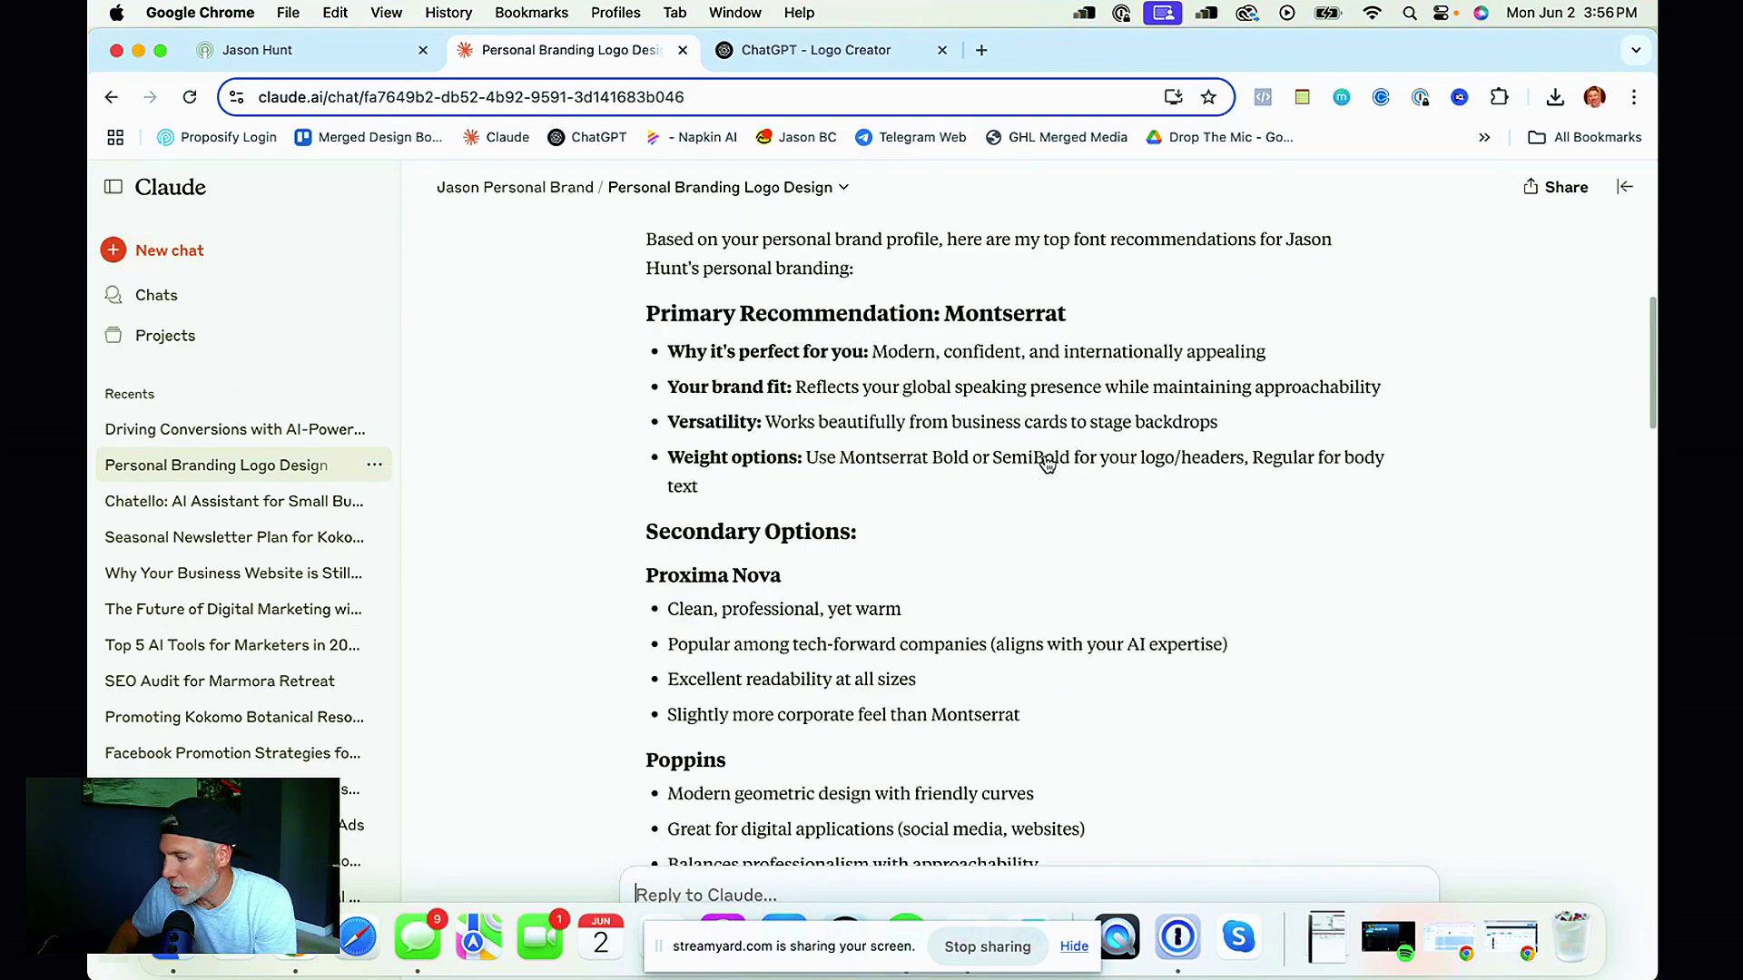
Open the logo design prompt document in the chat and read it from the core design brief through Final Delivery.
scroll(1049, 464, up, 10)
click(951, 464)
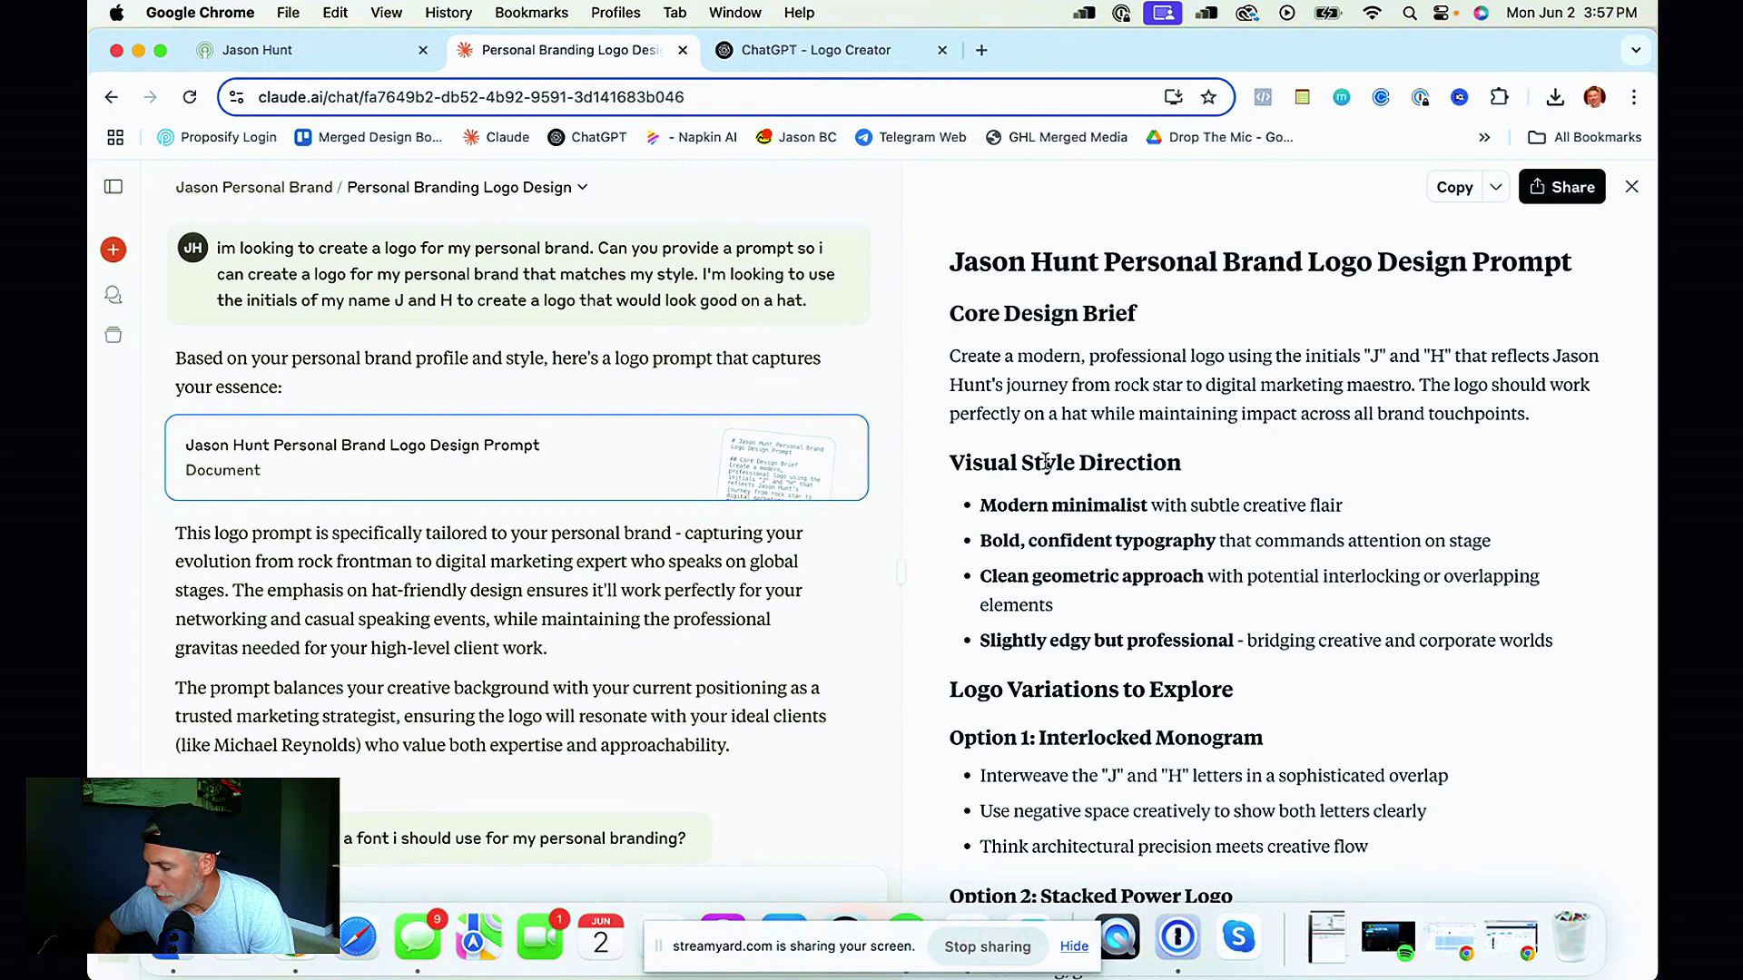
scroll(1155, 594, down, 3)
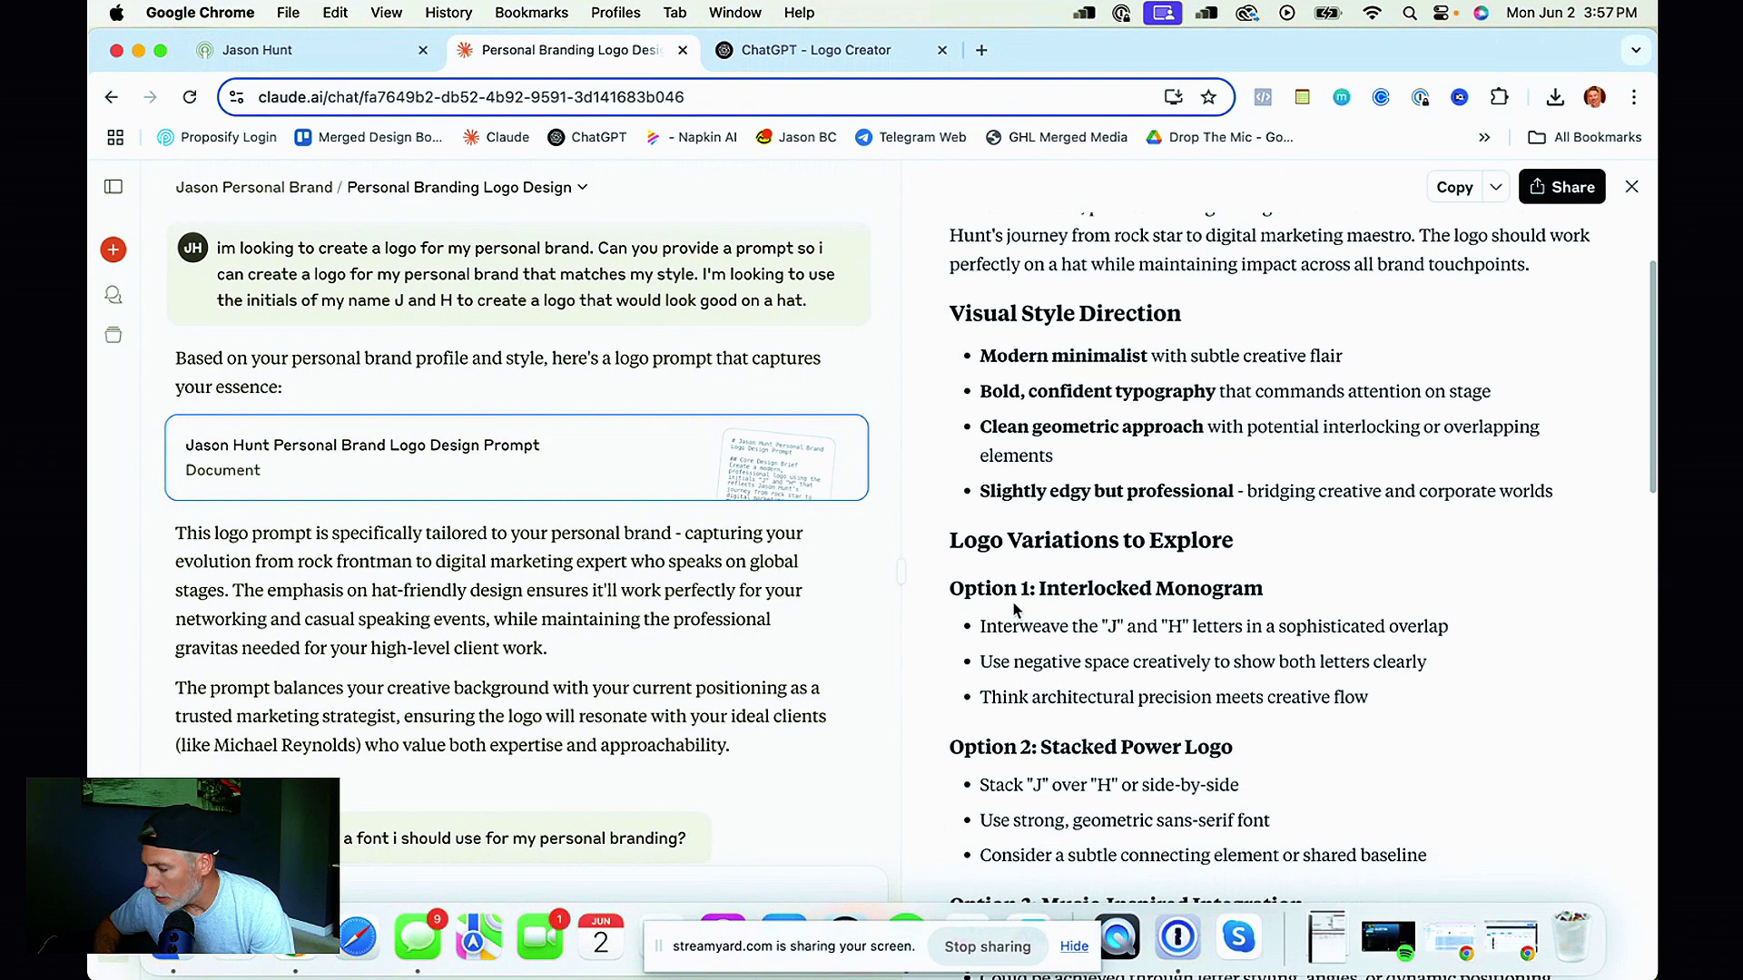
scroll(1009, 580, down, 6)
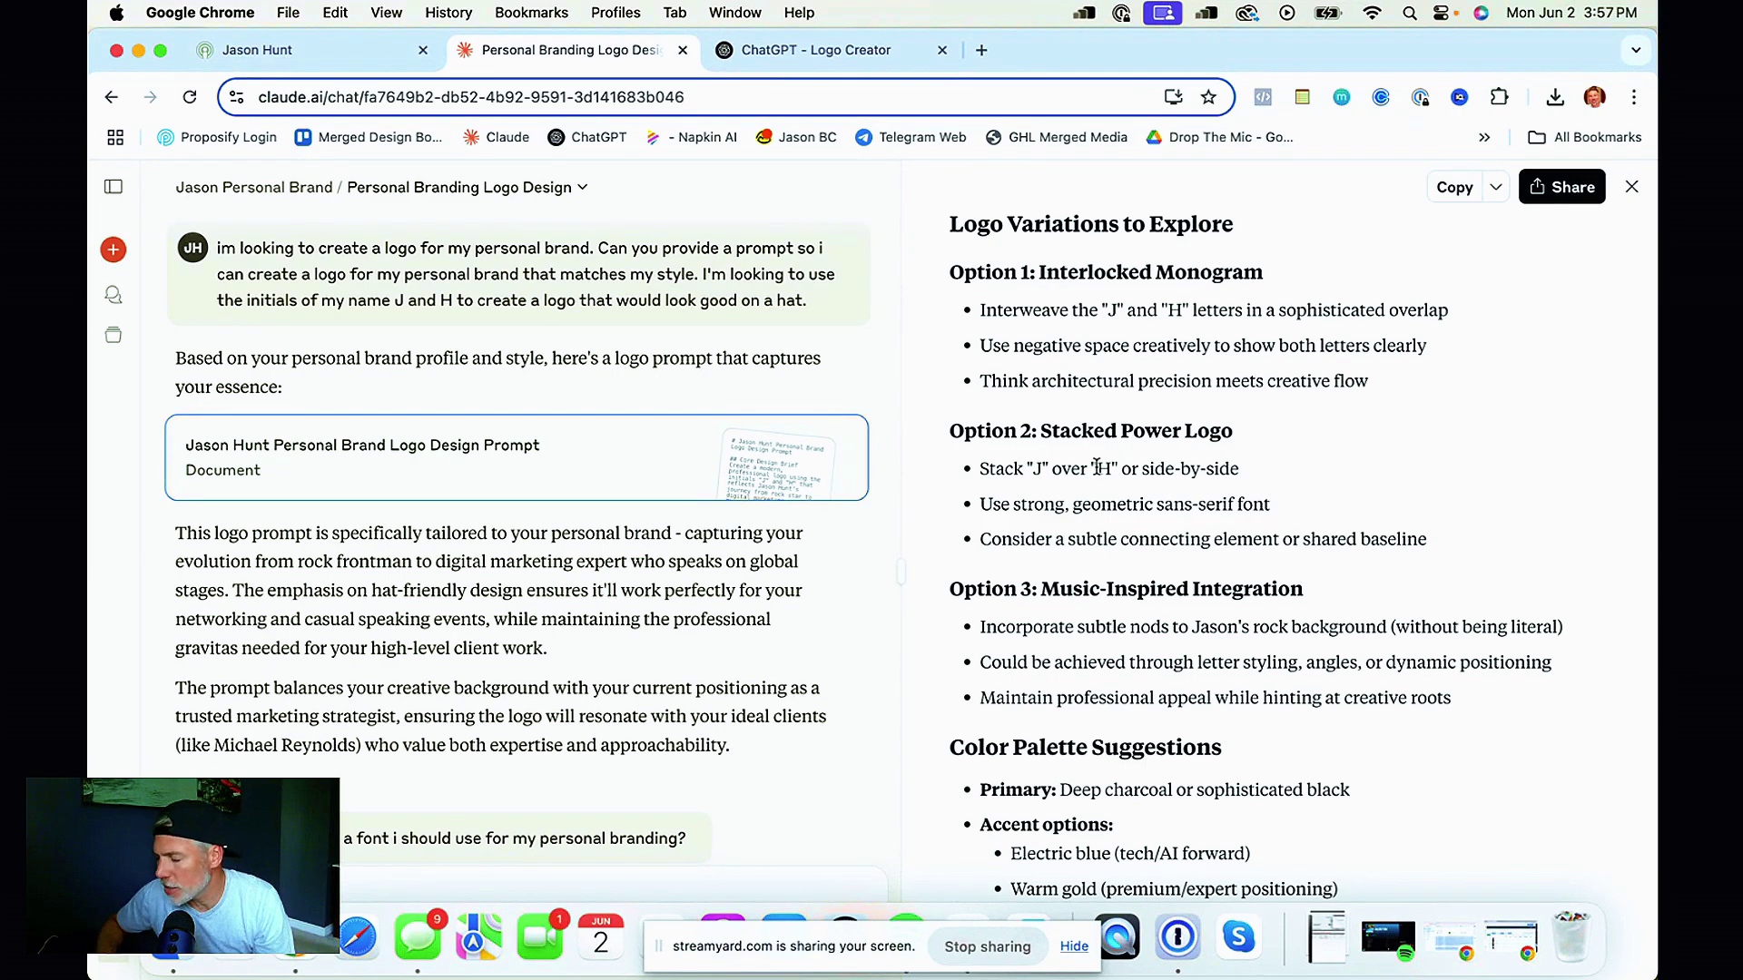
scroll(1091, 472, down, 10)
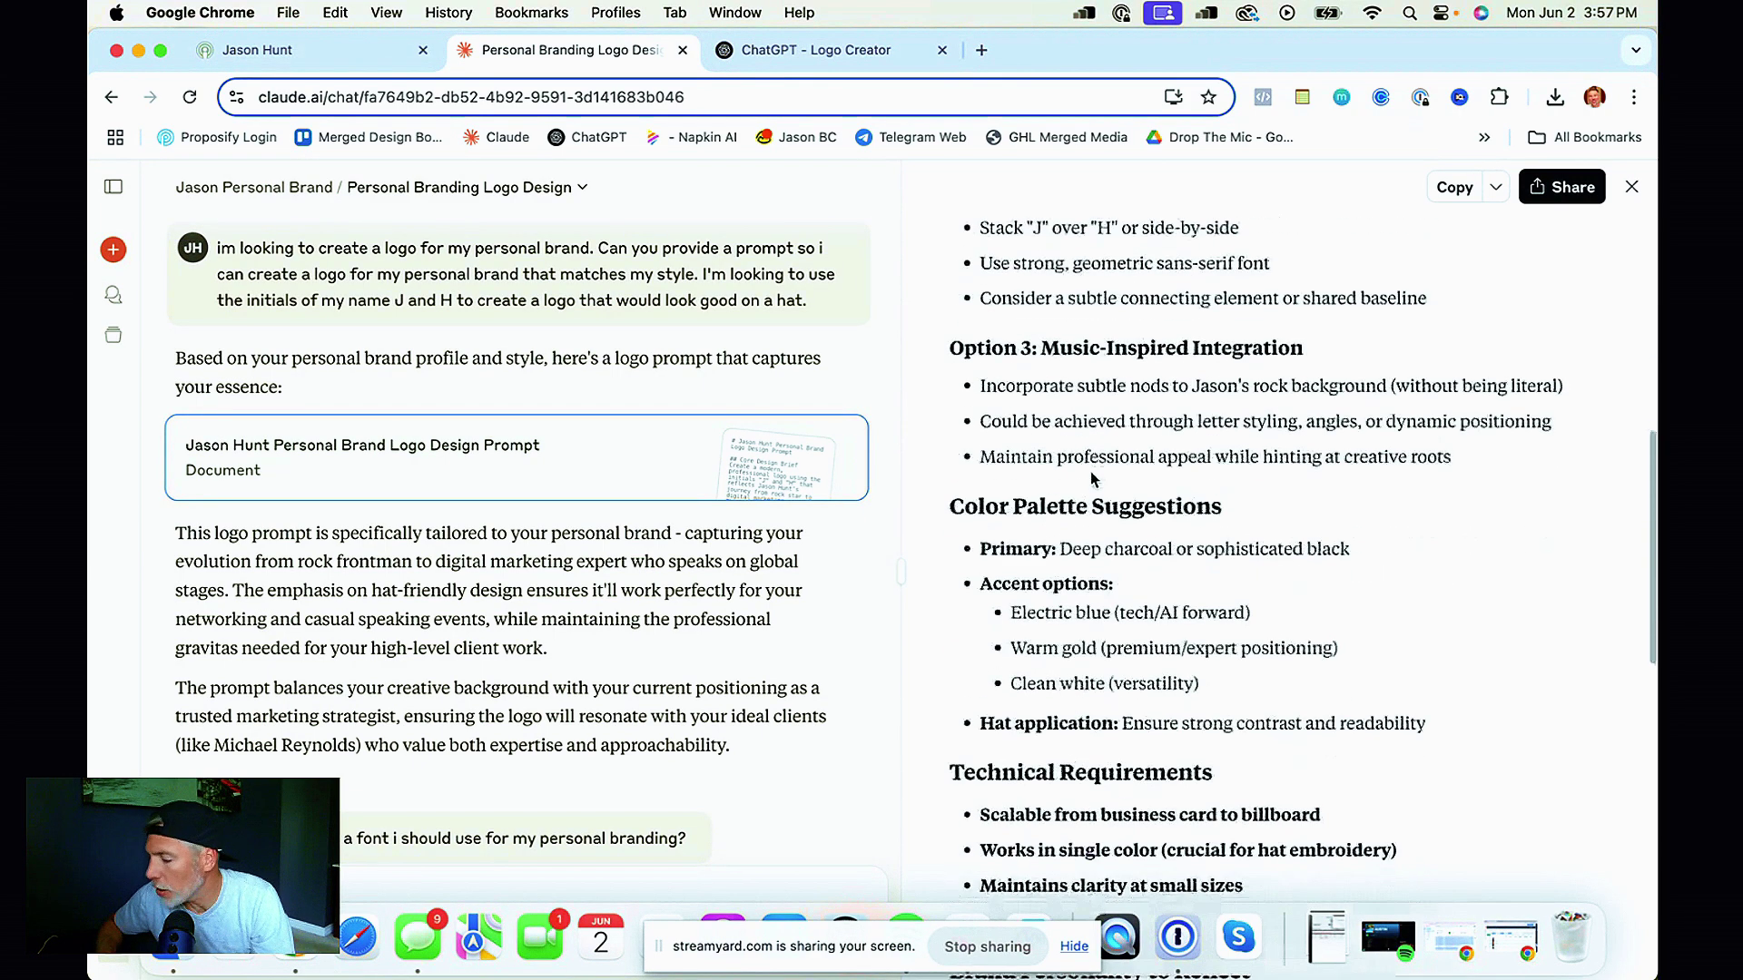
scroll(1094, 536, down, 5)
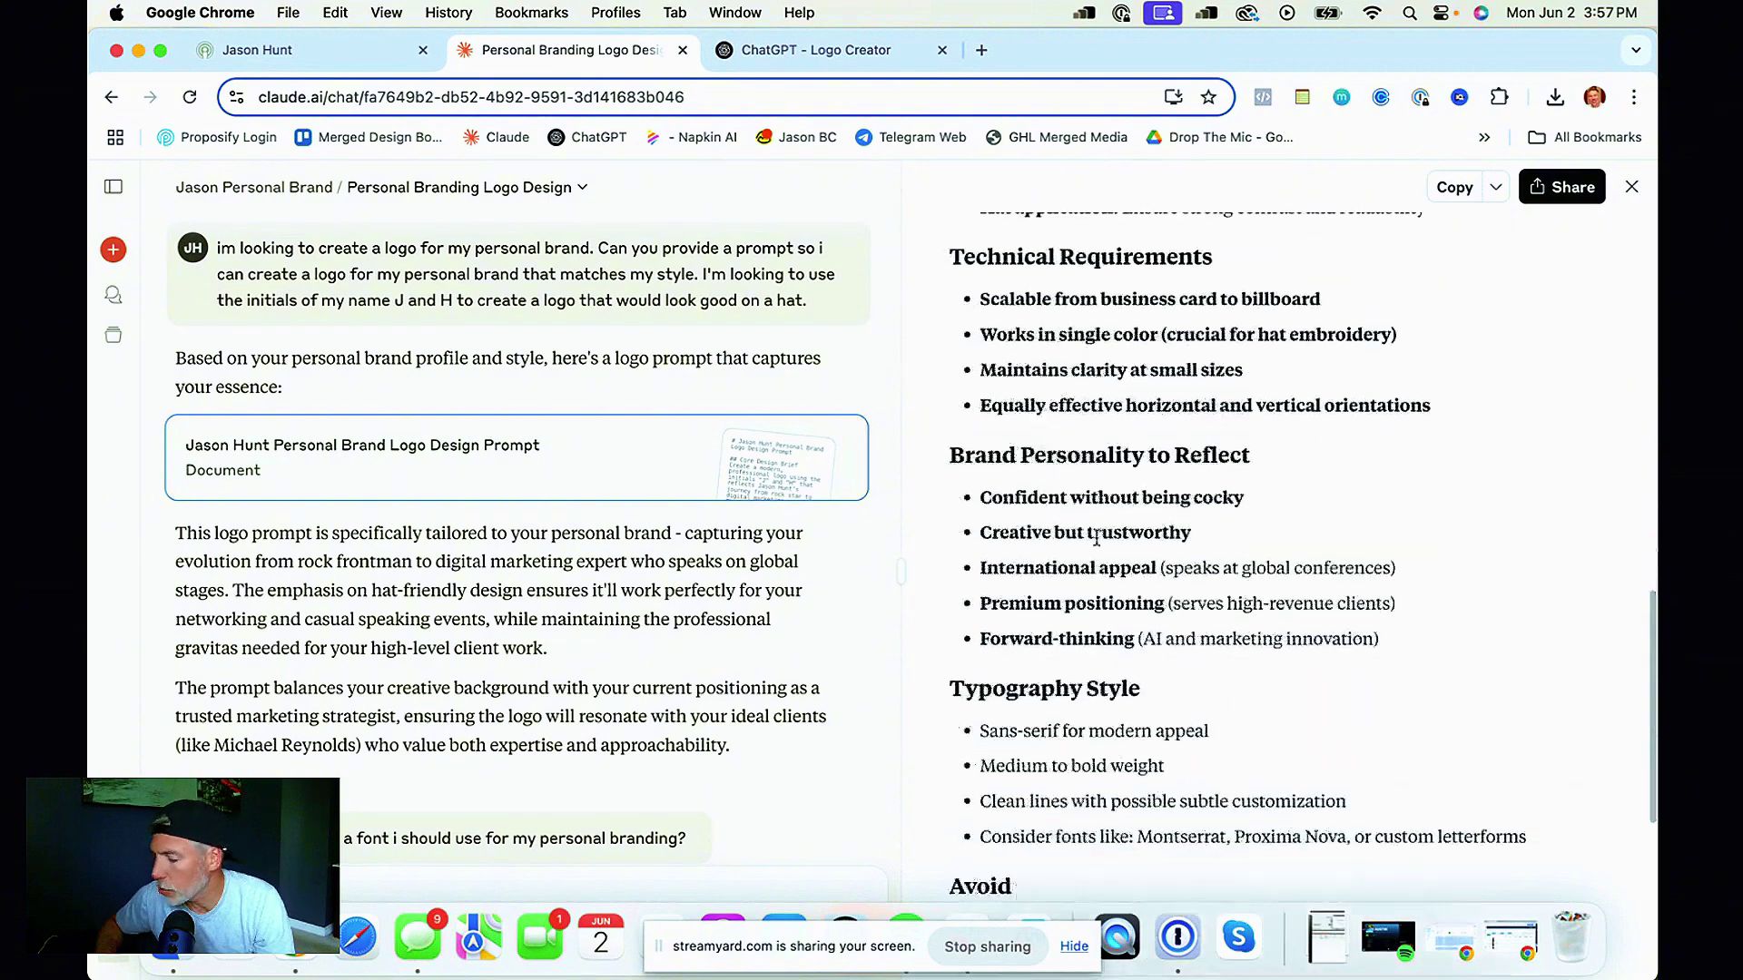
scroll(1185, 508, down, 5)
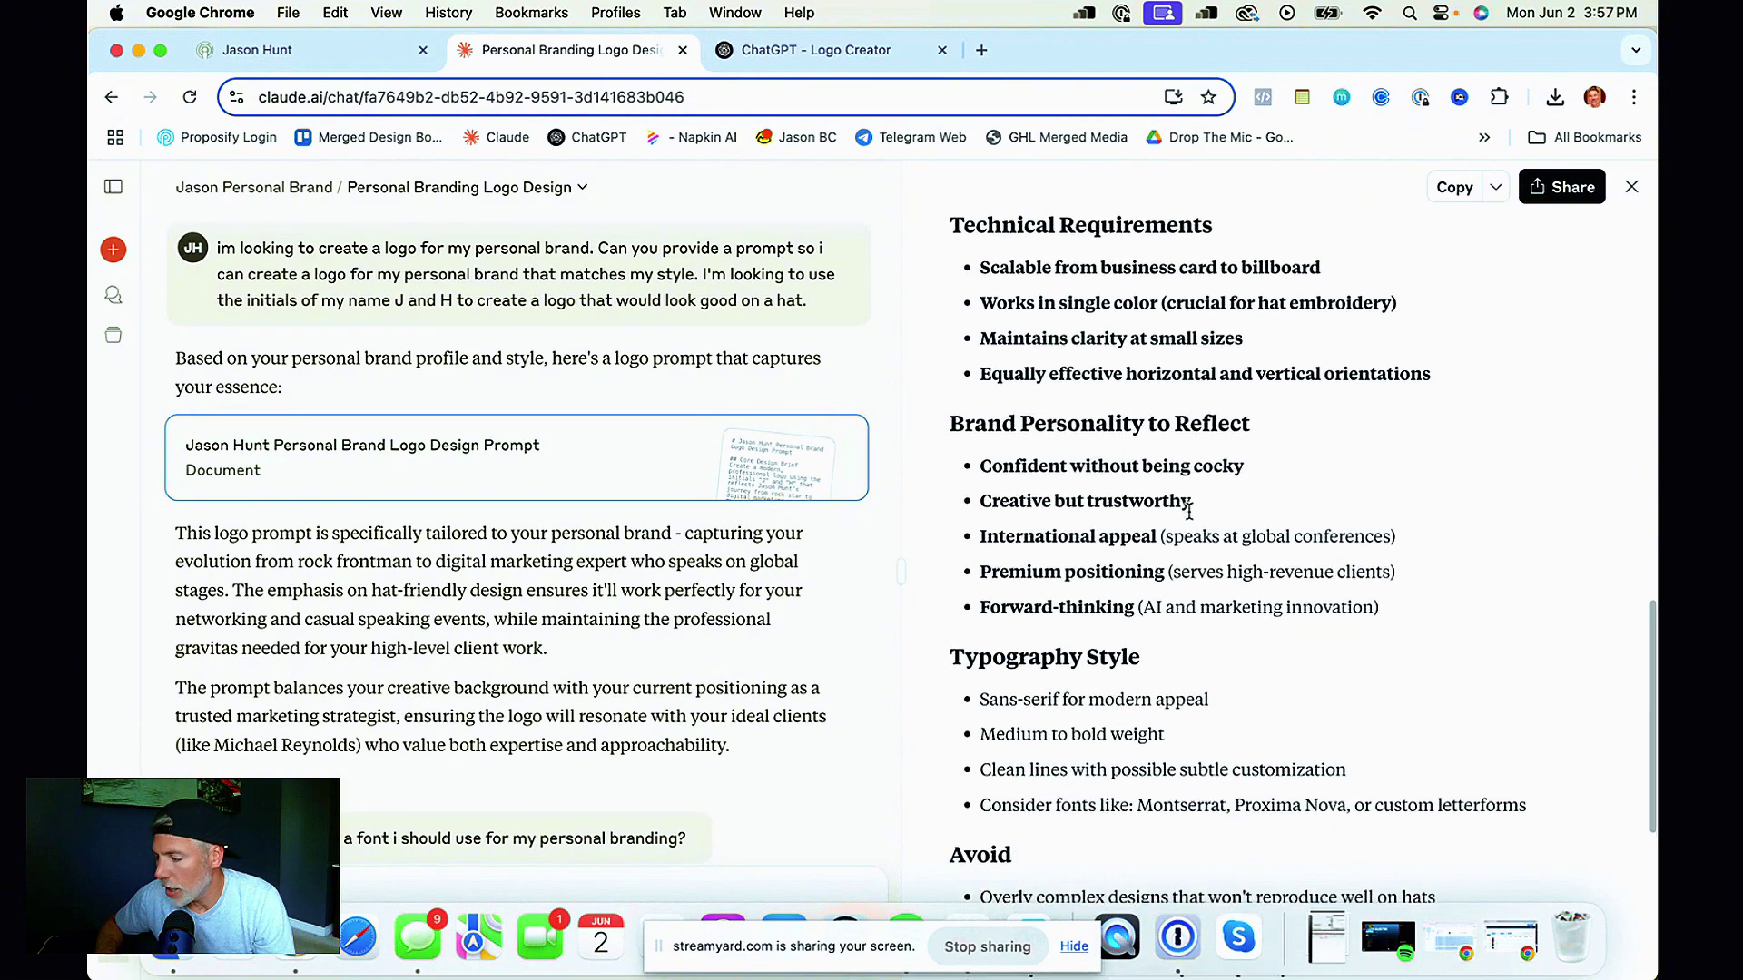
scroll(1192, 518, down, 6)
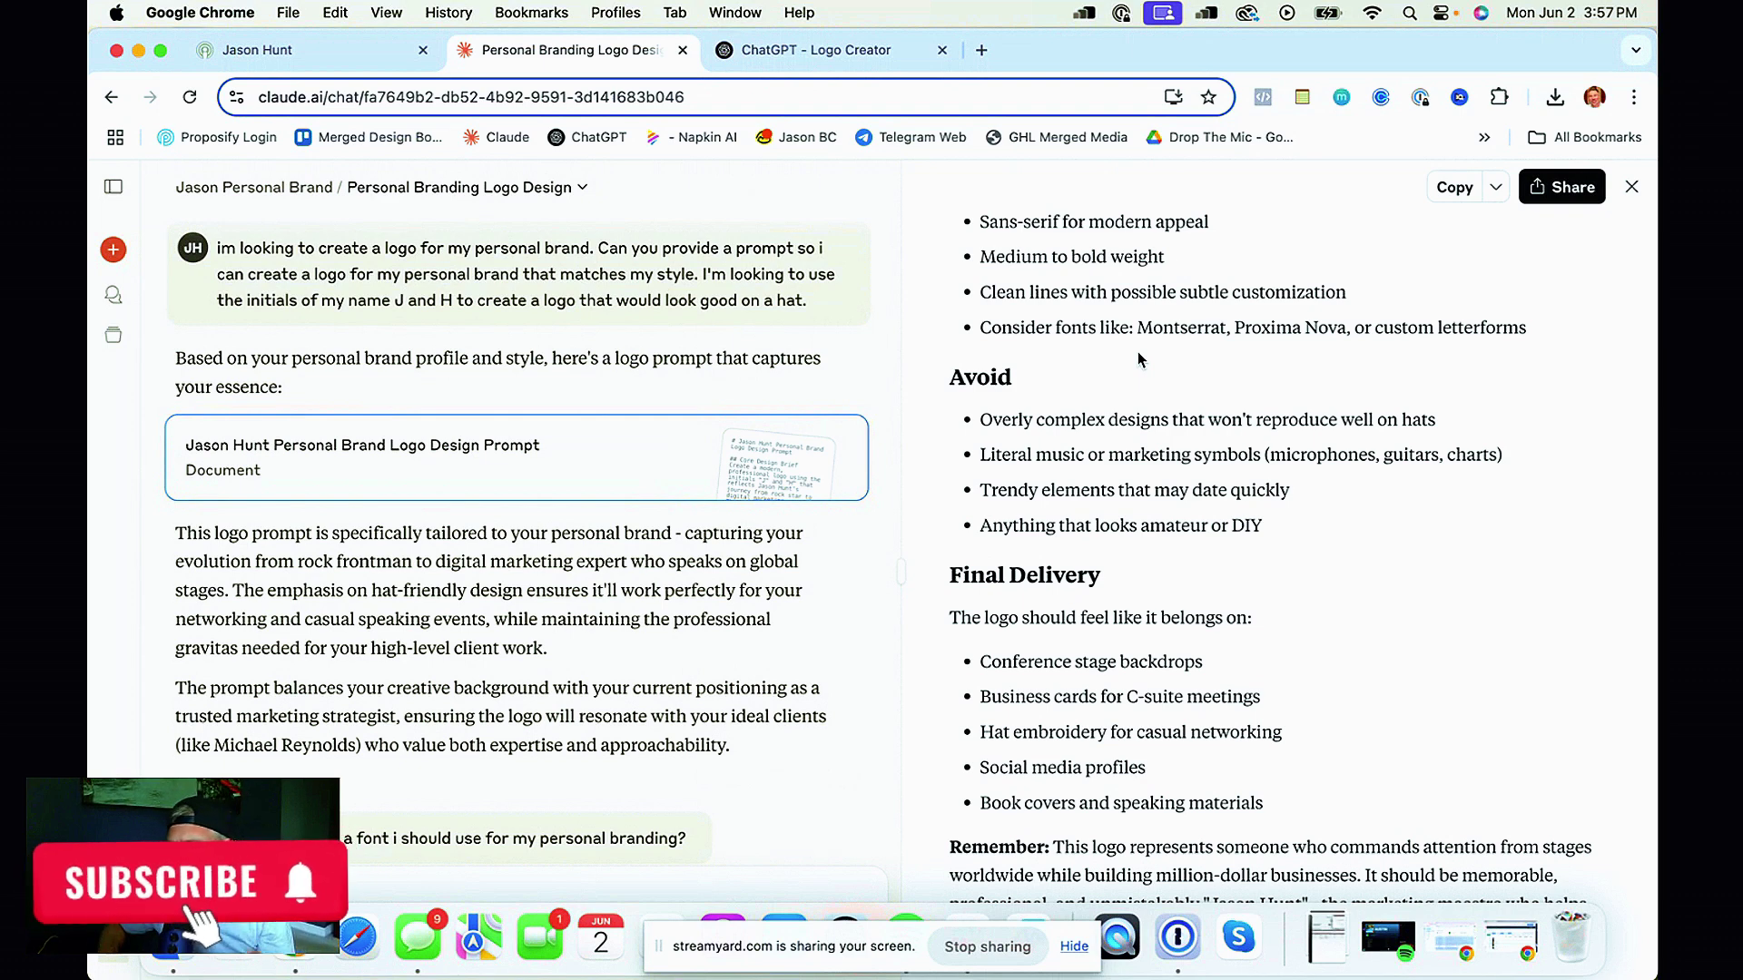
Switch to the Logo Creator chat in ChatGPT, close the GPT's details, and read the submitted brief and follow-up questions.
click(834, 66)
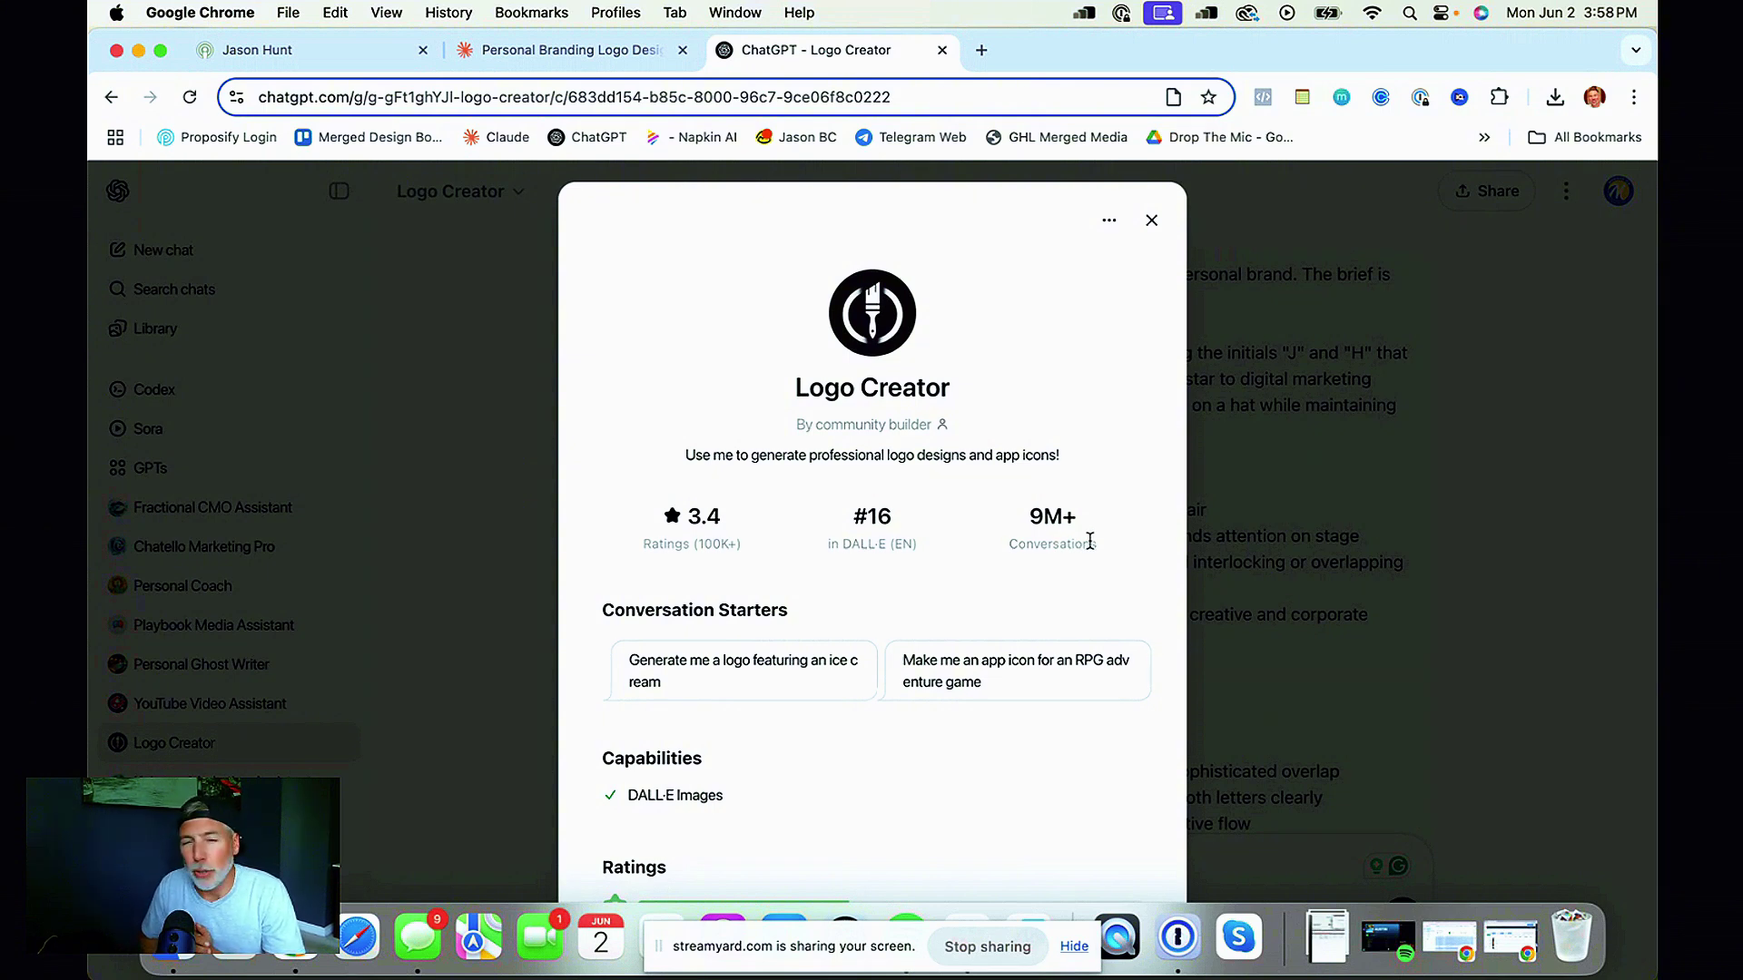
click(1151, 220)
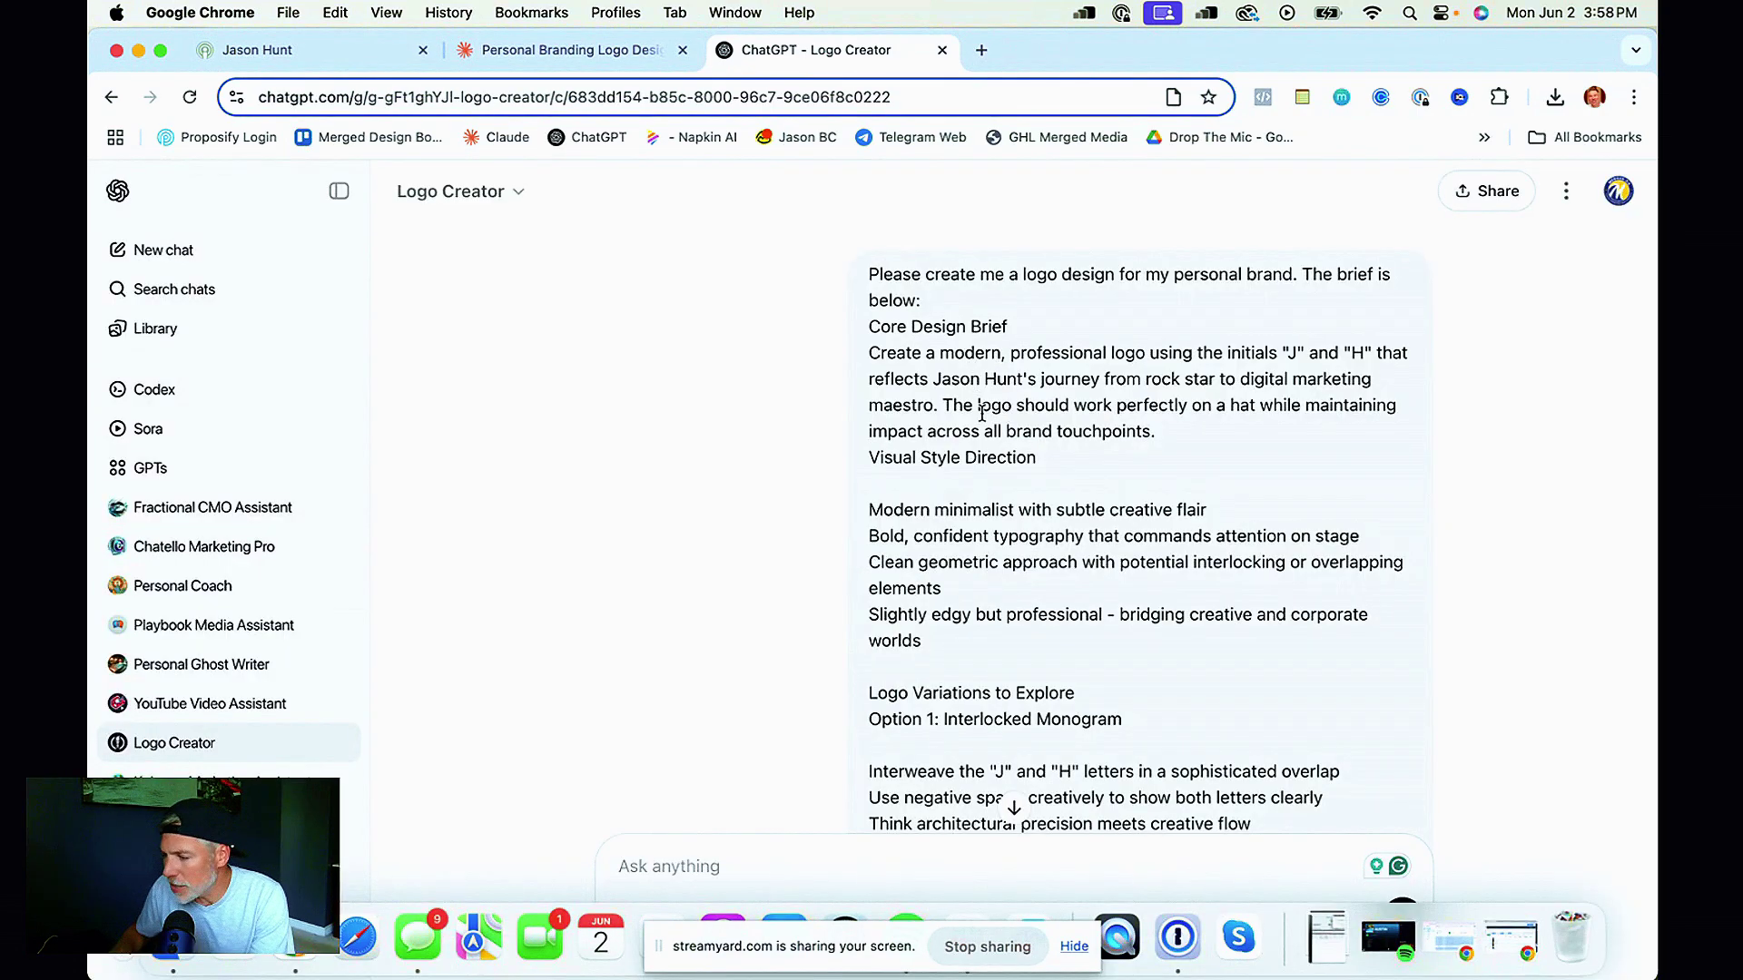
scroll(983, 420, down, 5)
scroll(982, 419, down, 10)
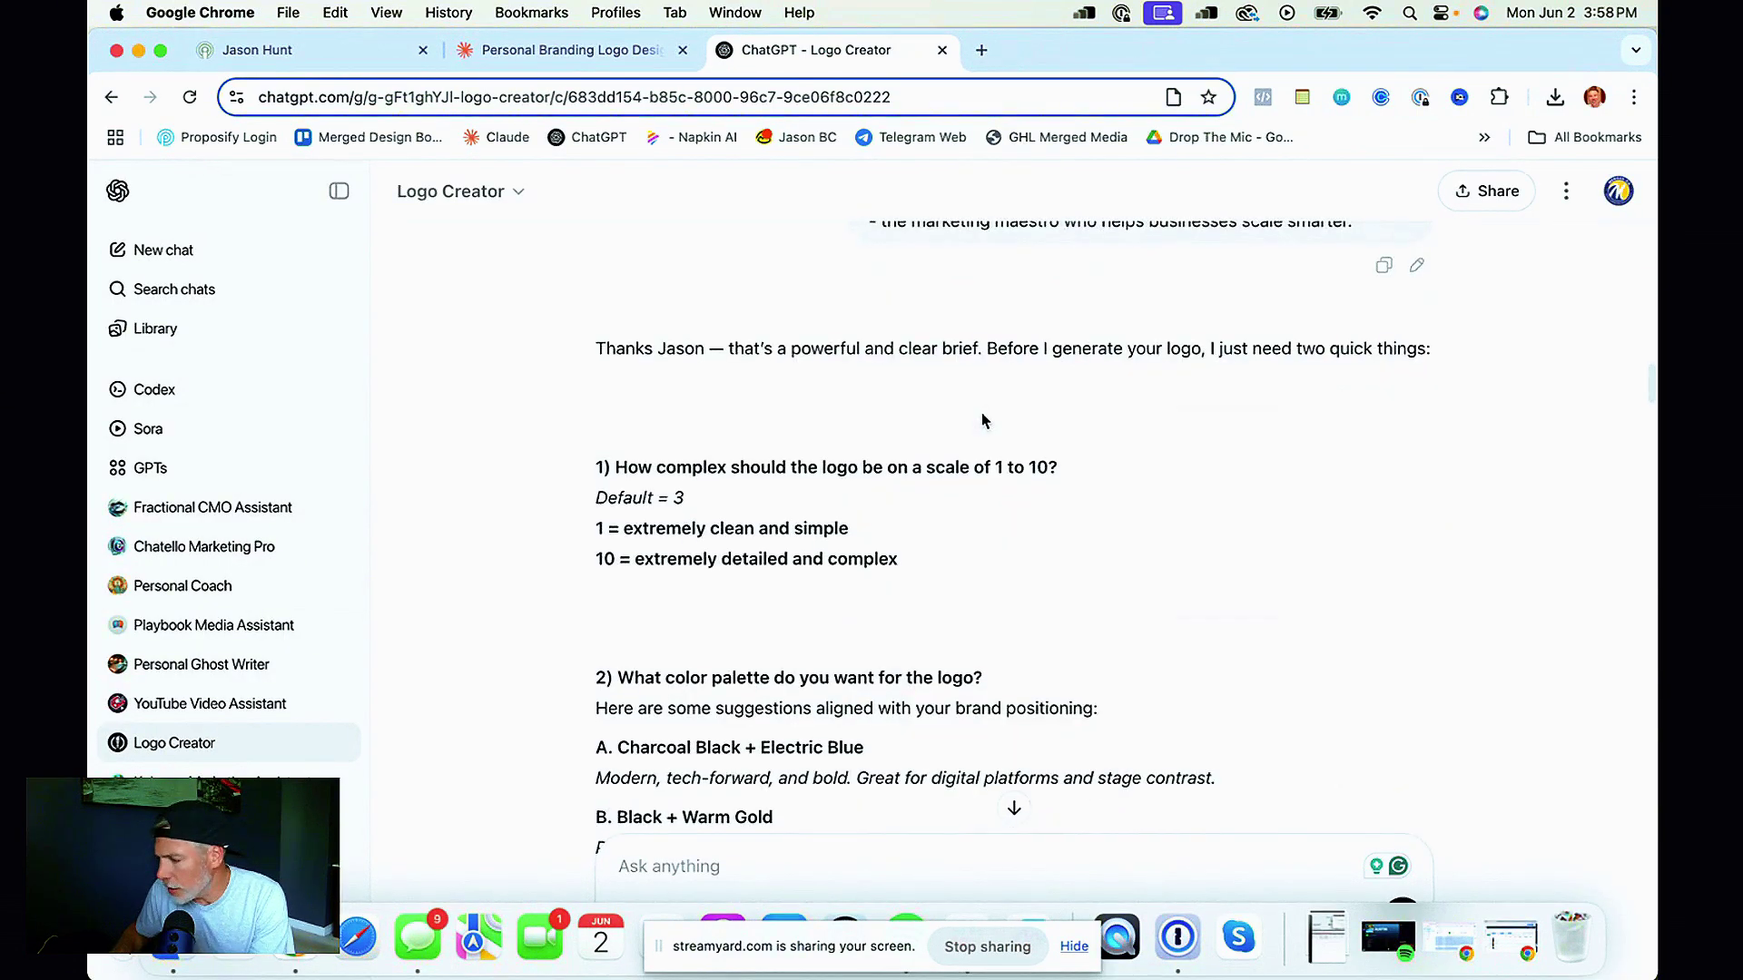
scroll(982, 412, up, 2)
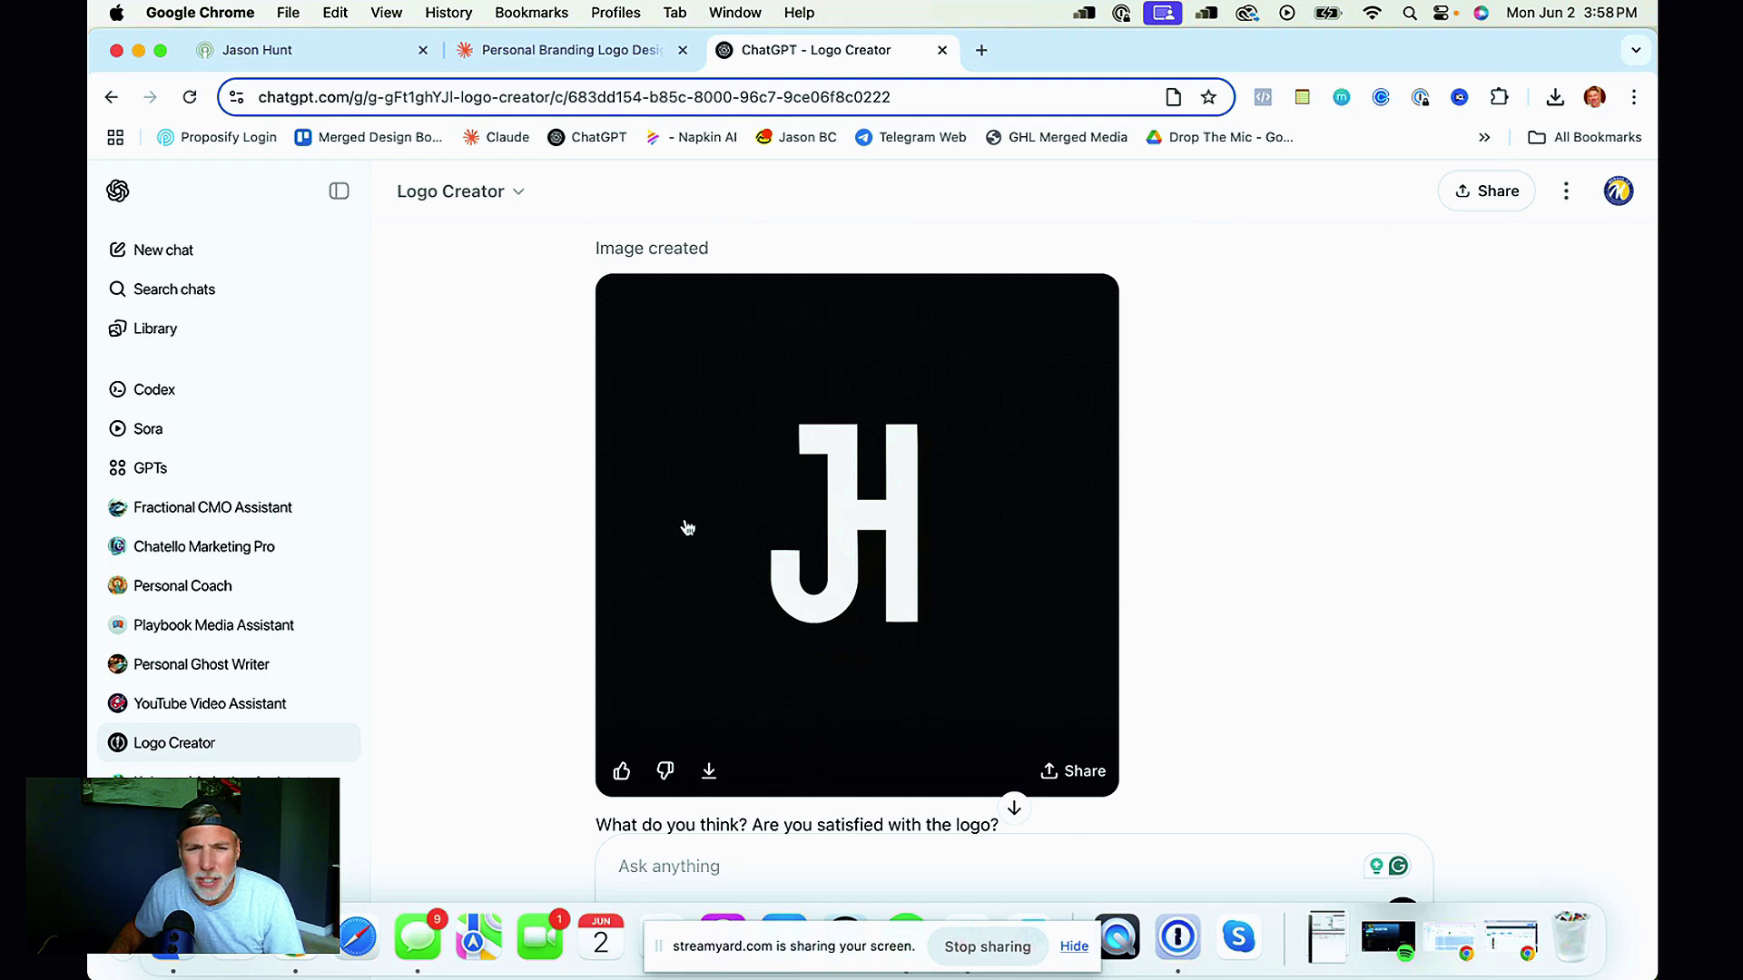
Compare the first JH logo with the Option 2 stacked version and read the Option 3 music-inspired request.
scroll(687, 528, up, 5)
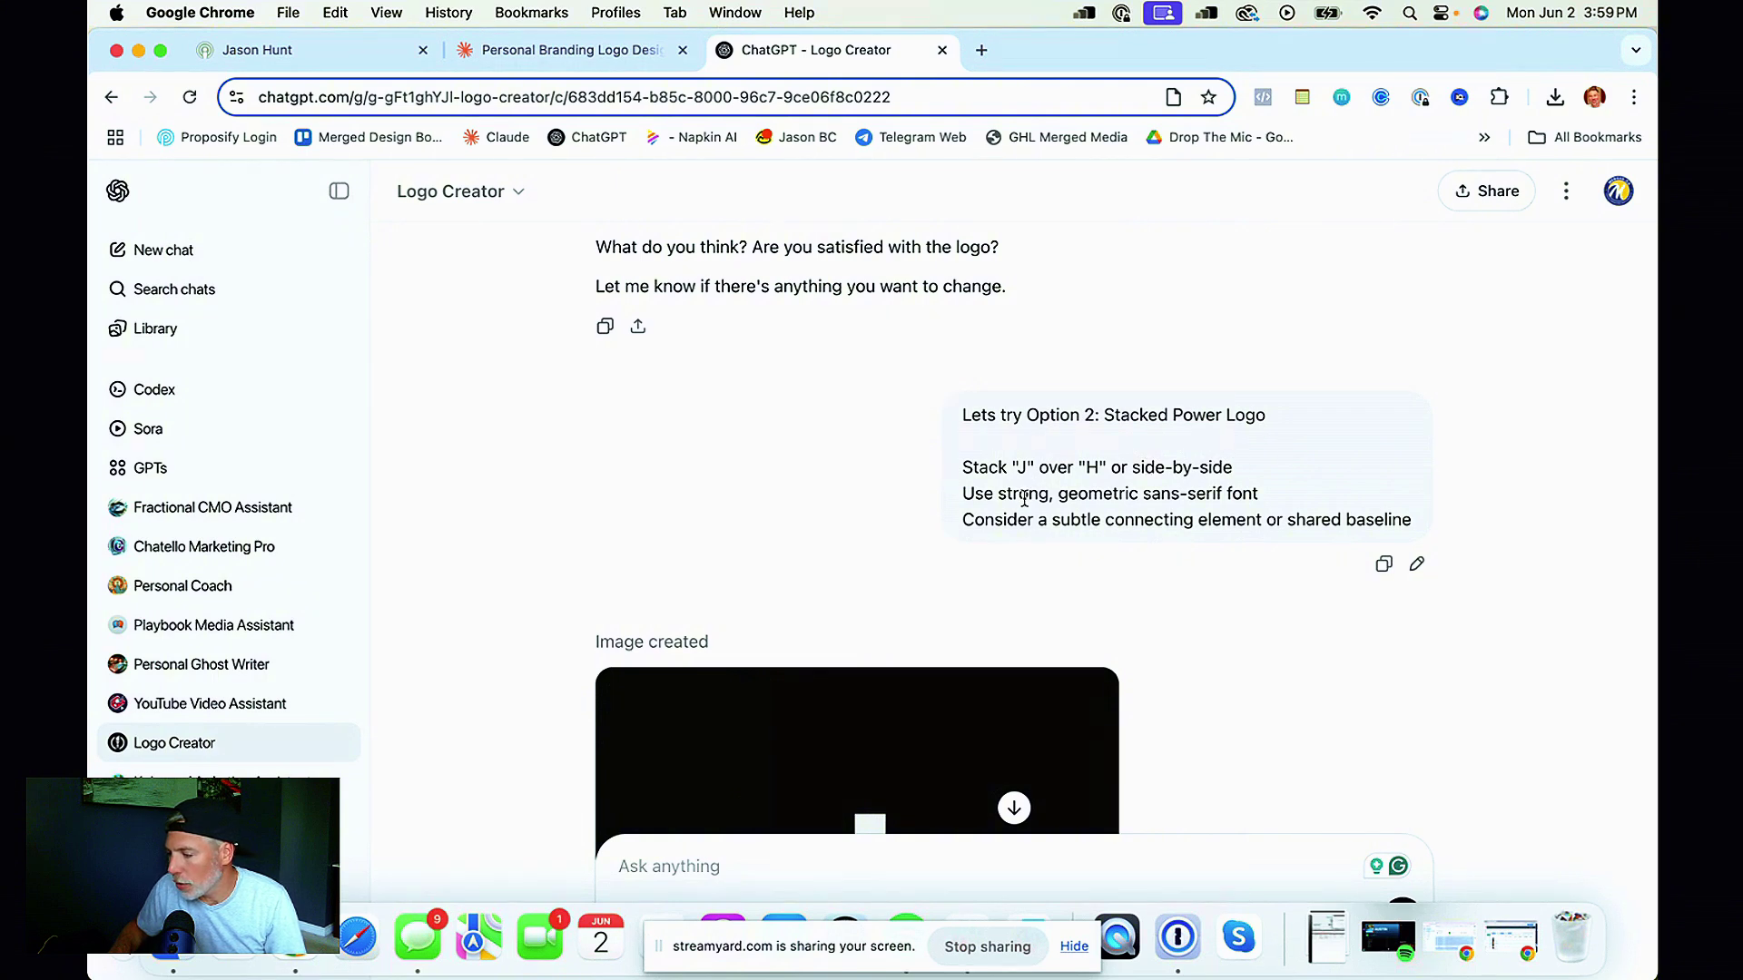
scroll(1060, 494, down, 1)
scroll(1060, 497, down, 6)
scroll(1064, 504, up, 2)
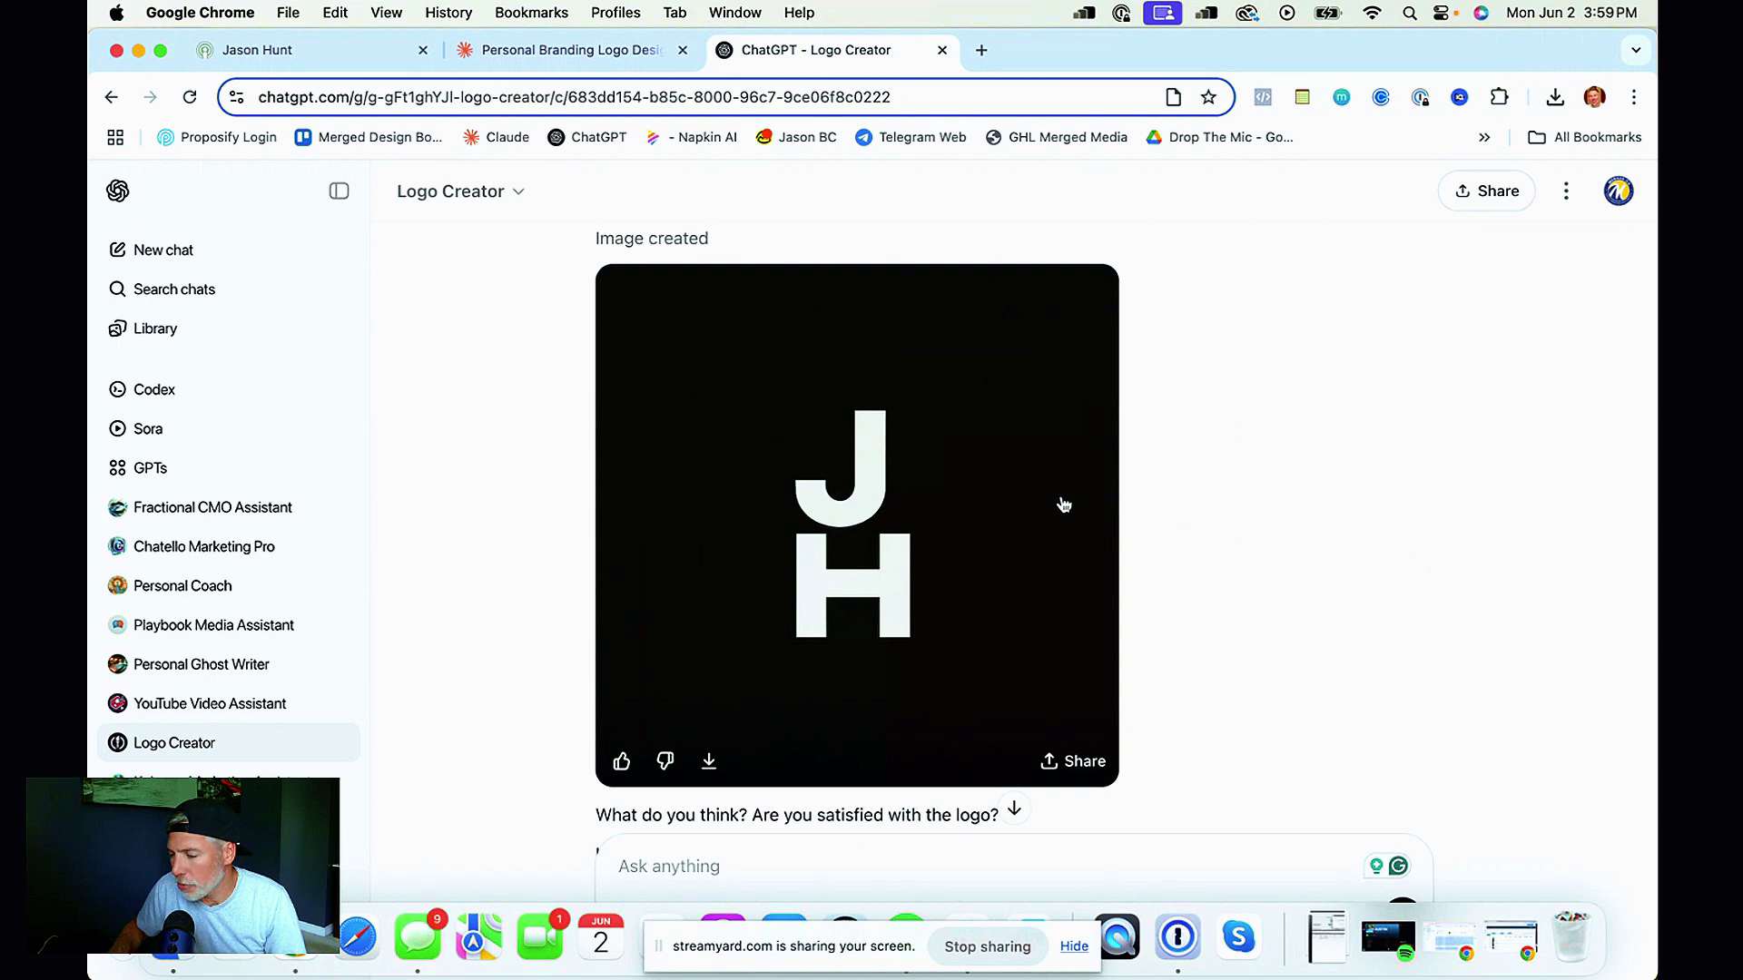
scroll(1064, 504, down, 7)
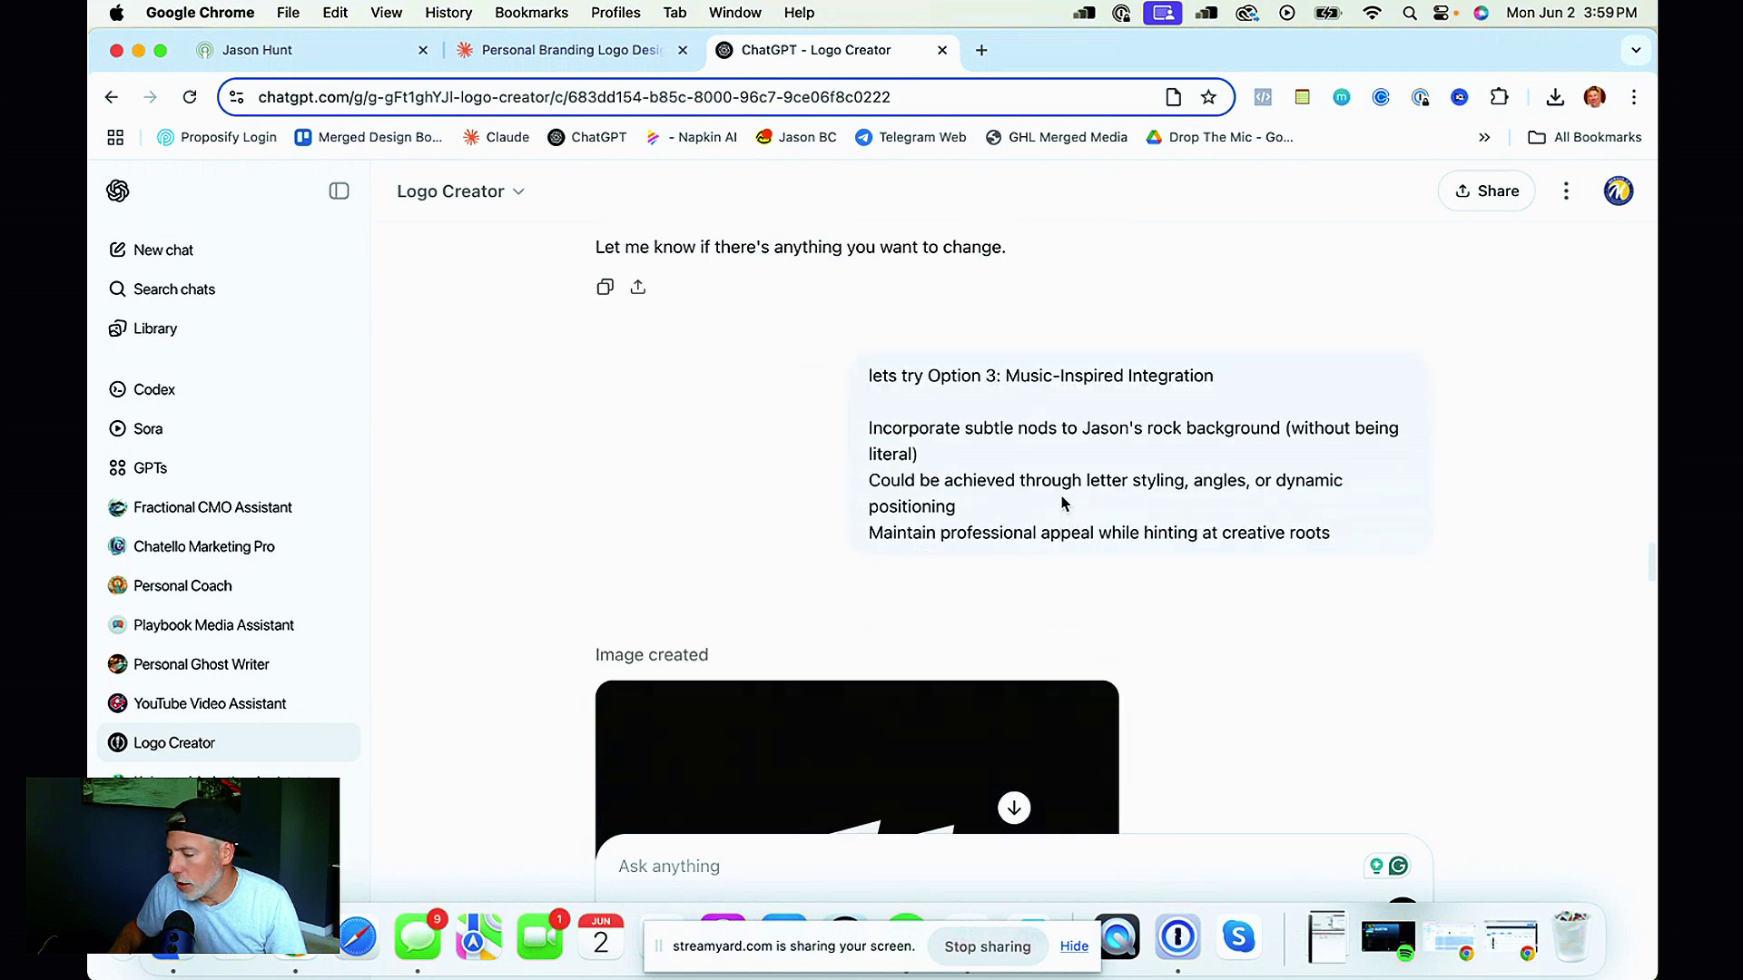
scroll(1064, 502, up, 2)
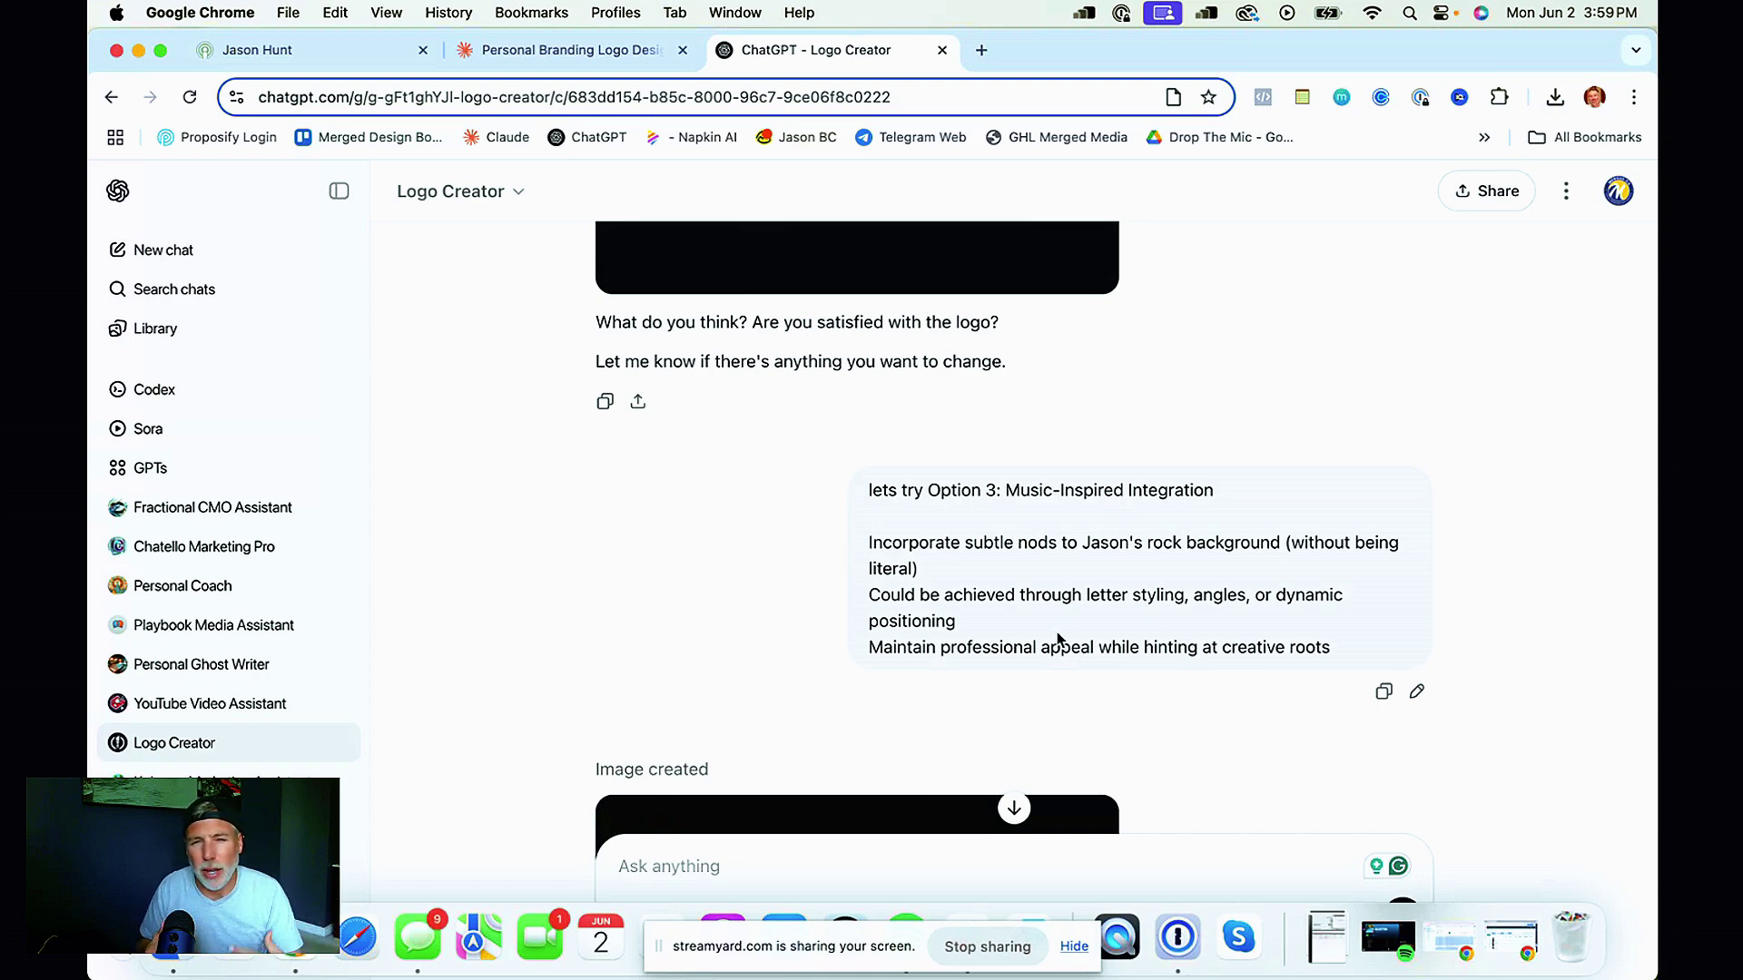
Examine the angled, music-inspired JH logo generated for Option 3 and the message sent about it.
scroll(1057, 640, down, 5)
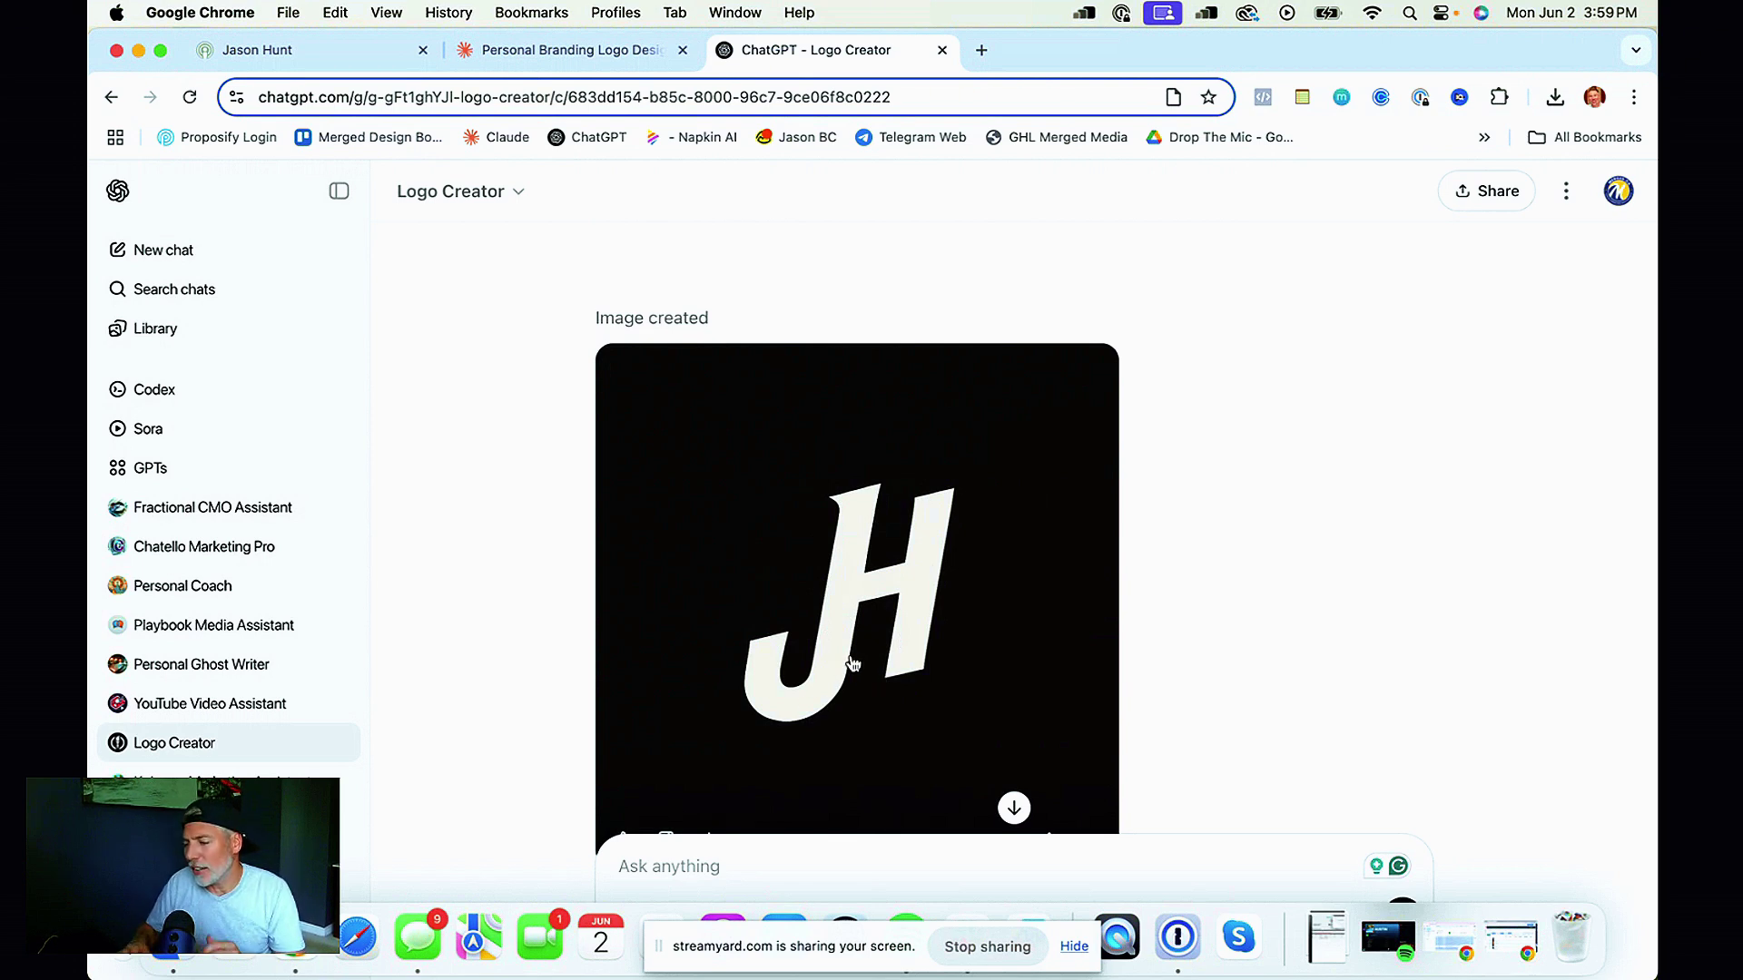
scroll(852, 664, down, 5)
scroll(851, 663, up, 3)
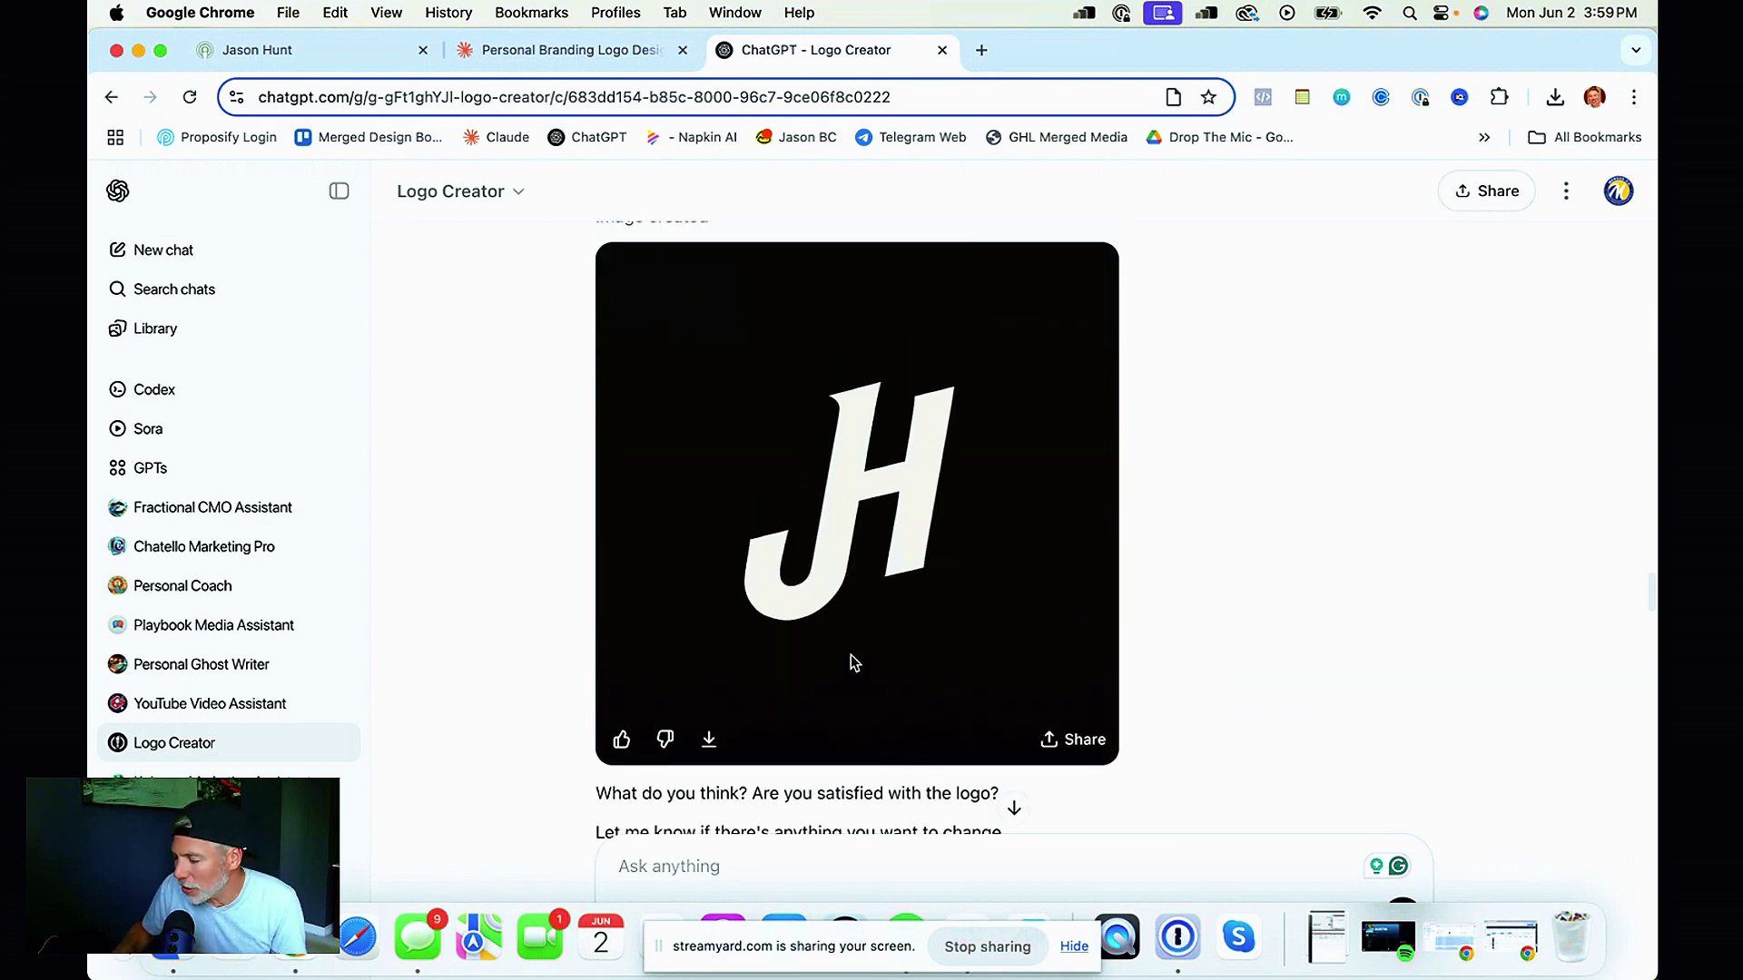
scroll(852, 661, down, 3)
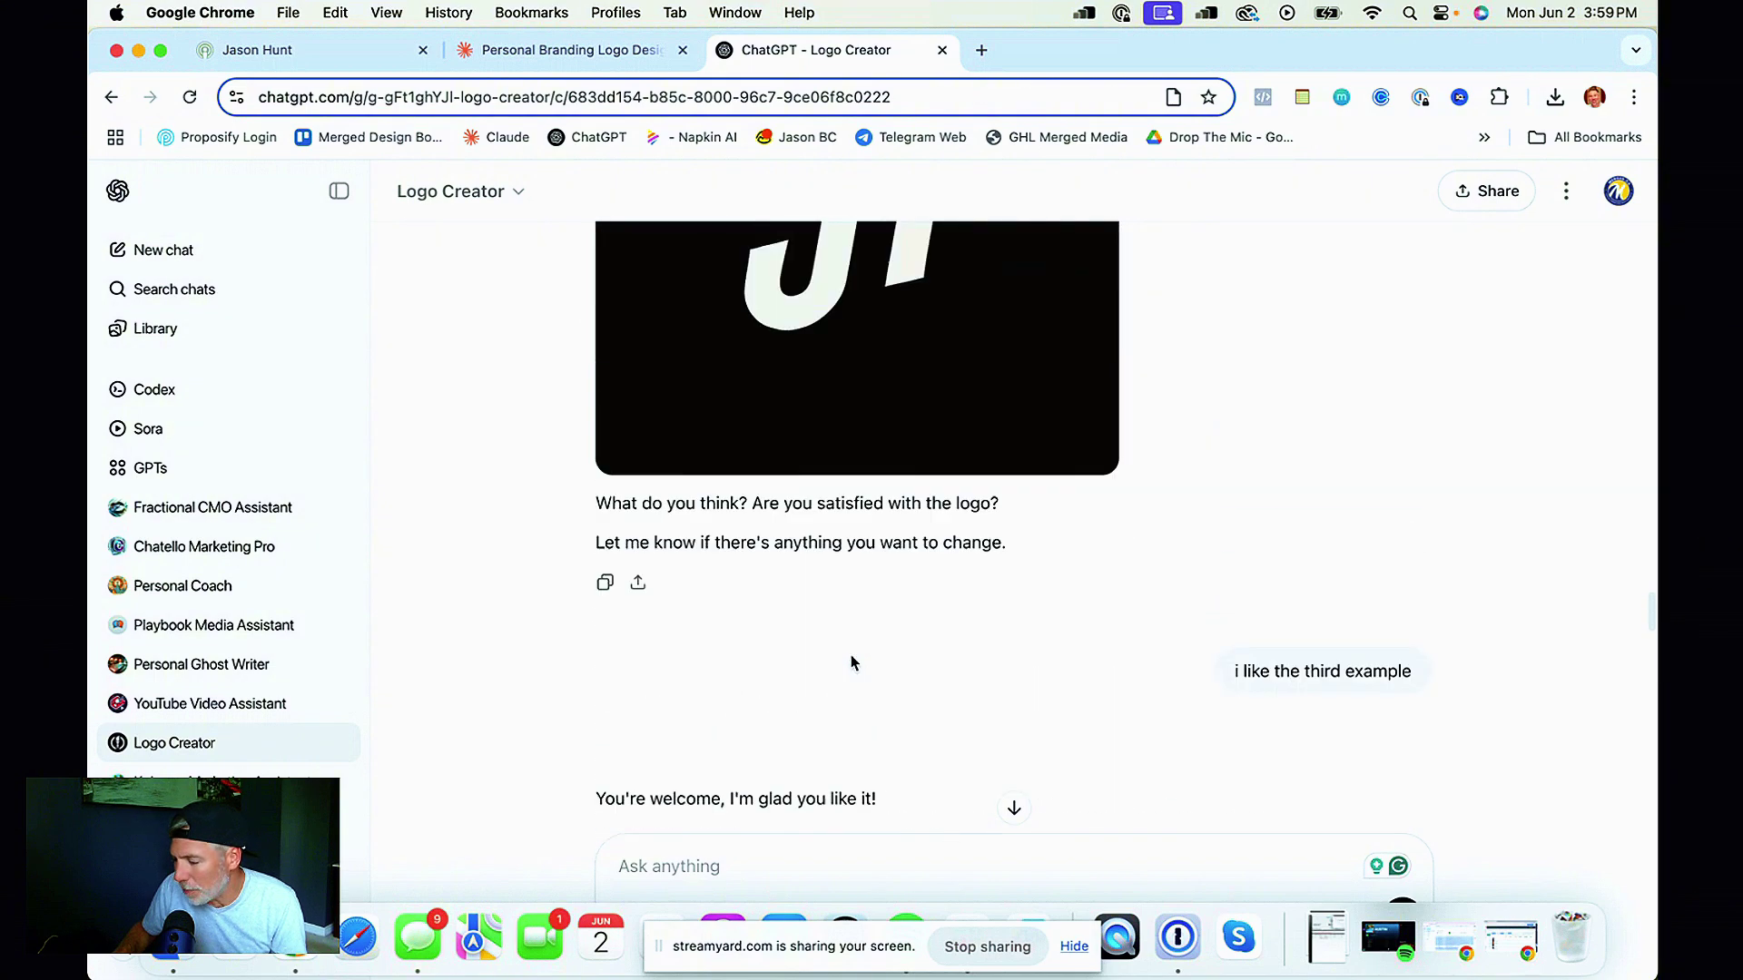
scroll(852, 661, up, 4)
scroll(851, 664, down, 1)
scroll(851, 663, down, 8)
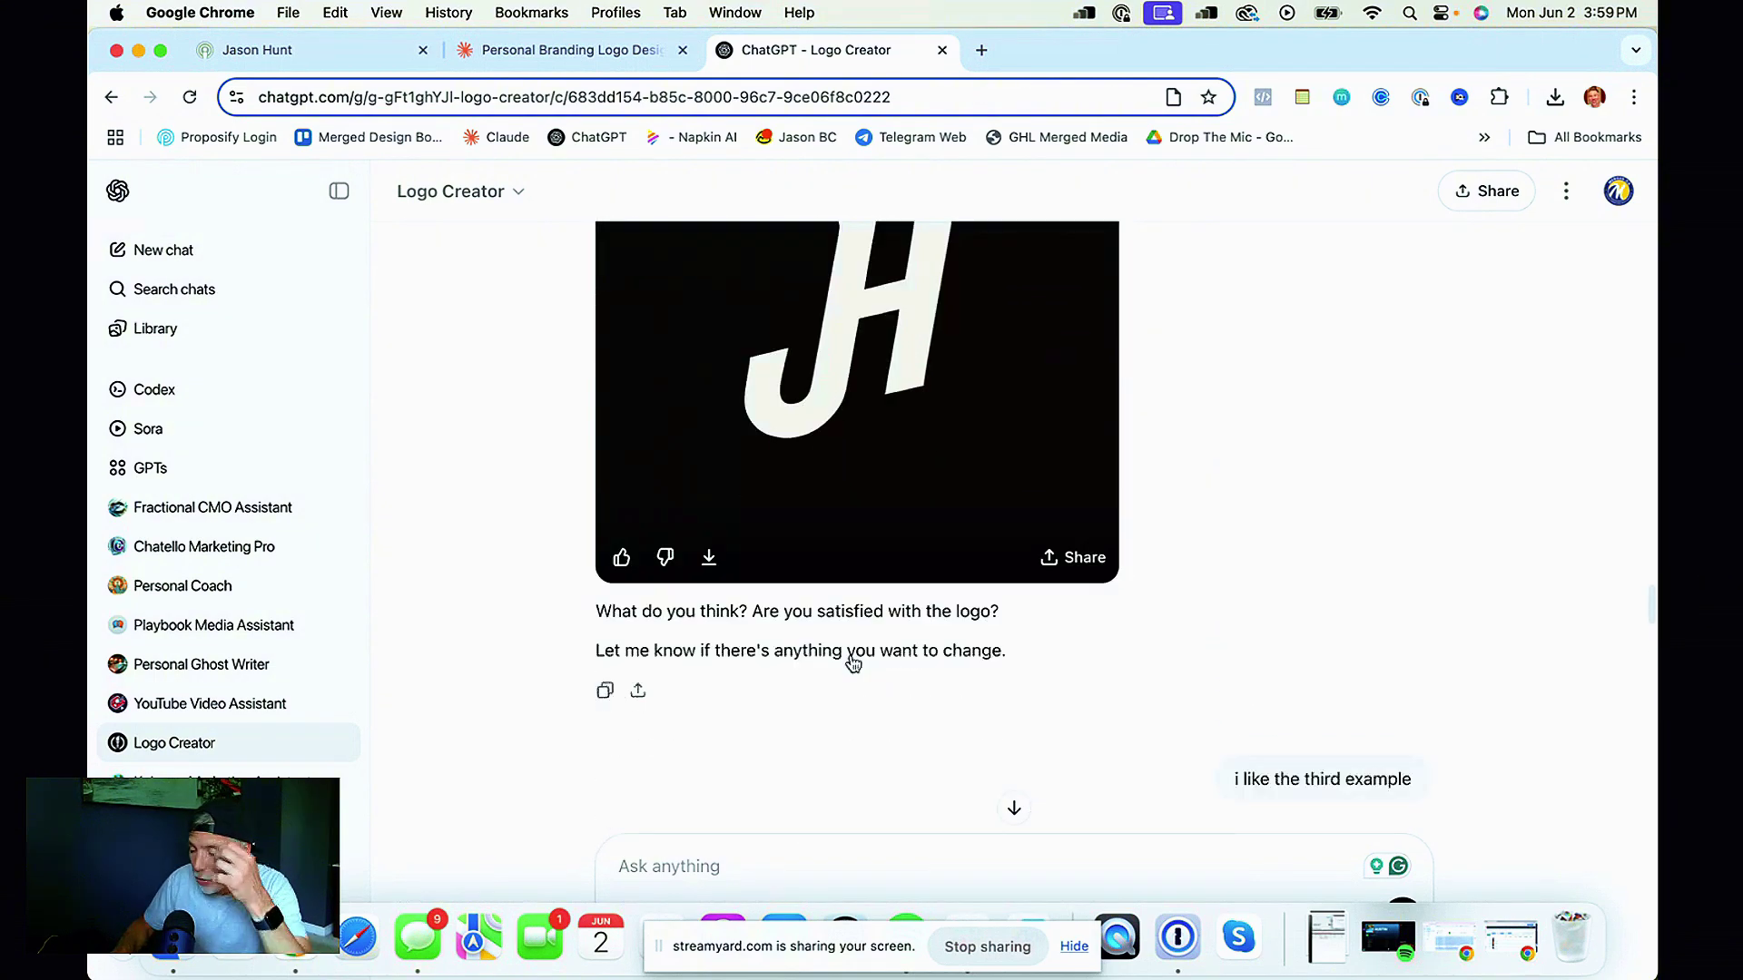
Review the request for proper files of the third logo and examine the black-on-white JH version.
scroll(853, 663, down, 8)
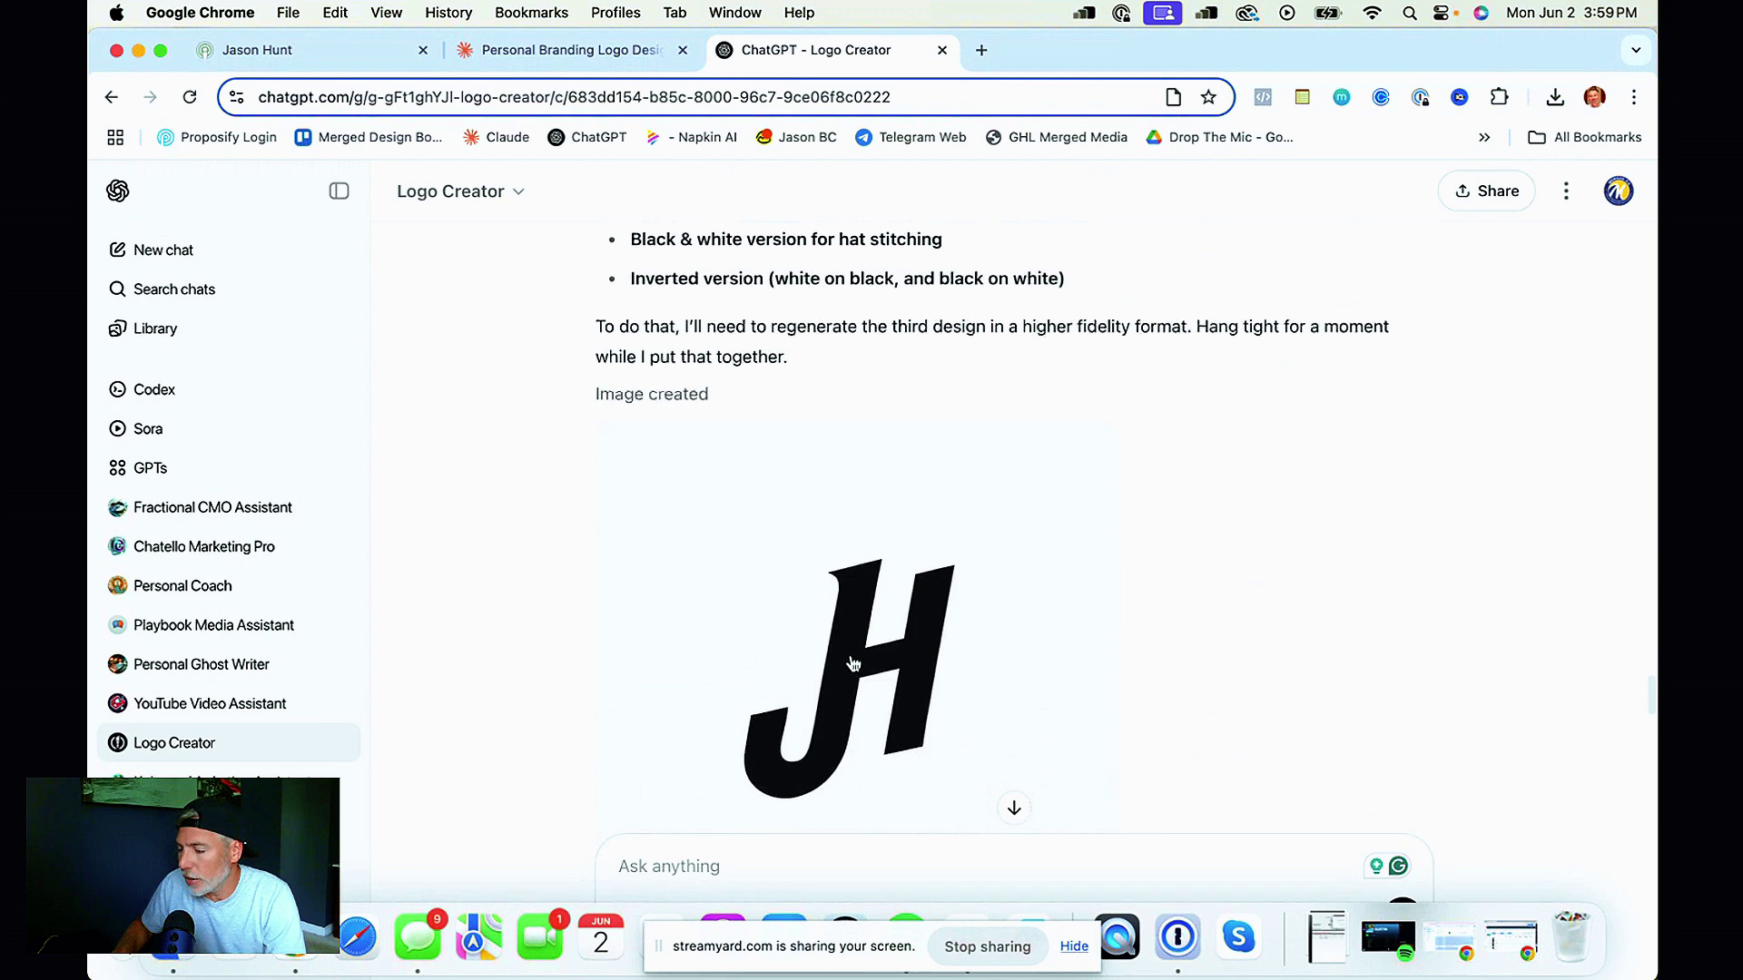
scroll(853, 664, up, 3)
scroll(852, 661, up, 1)
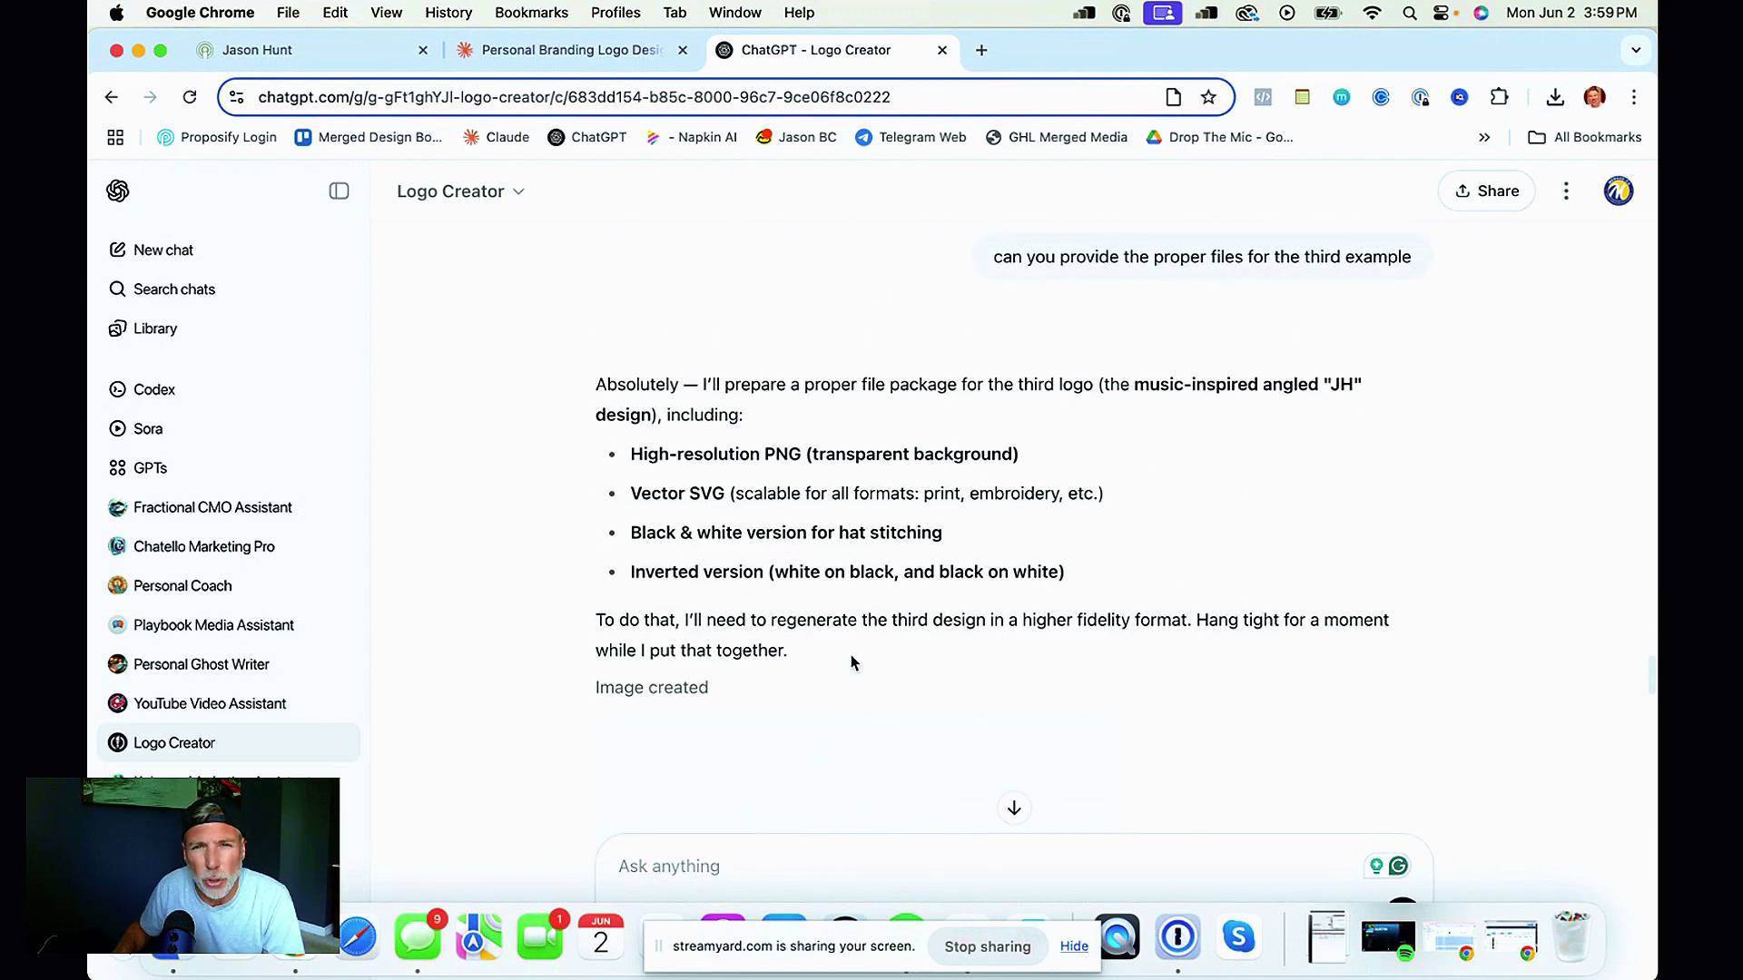
scroll(852, 661, down, 5)
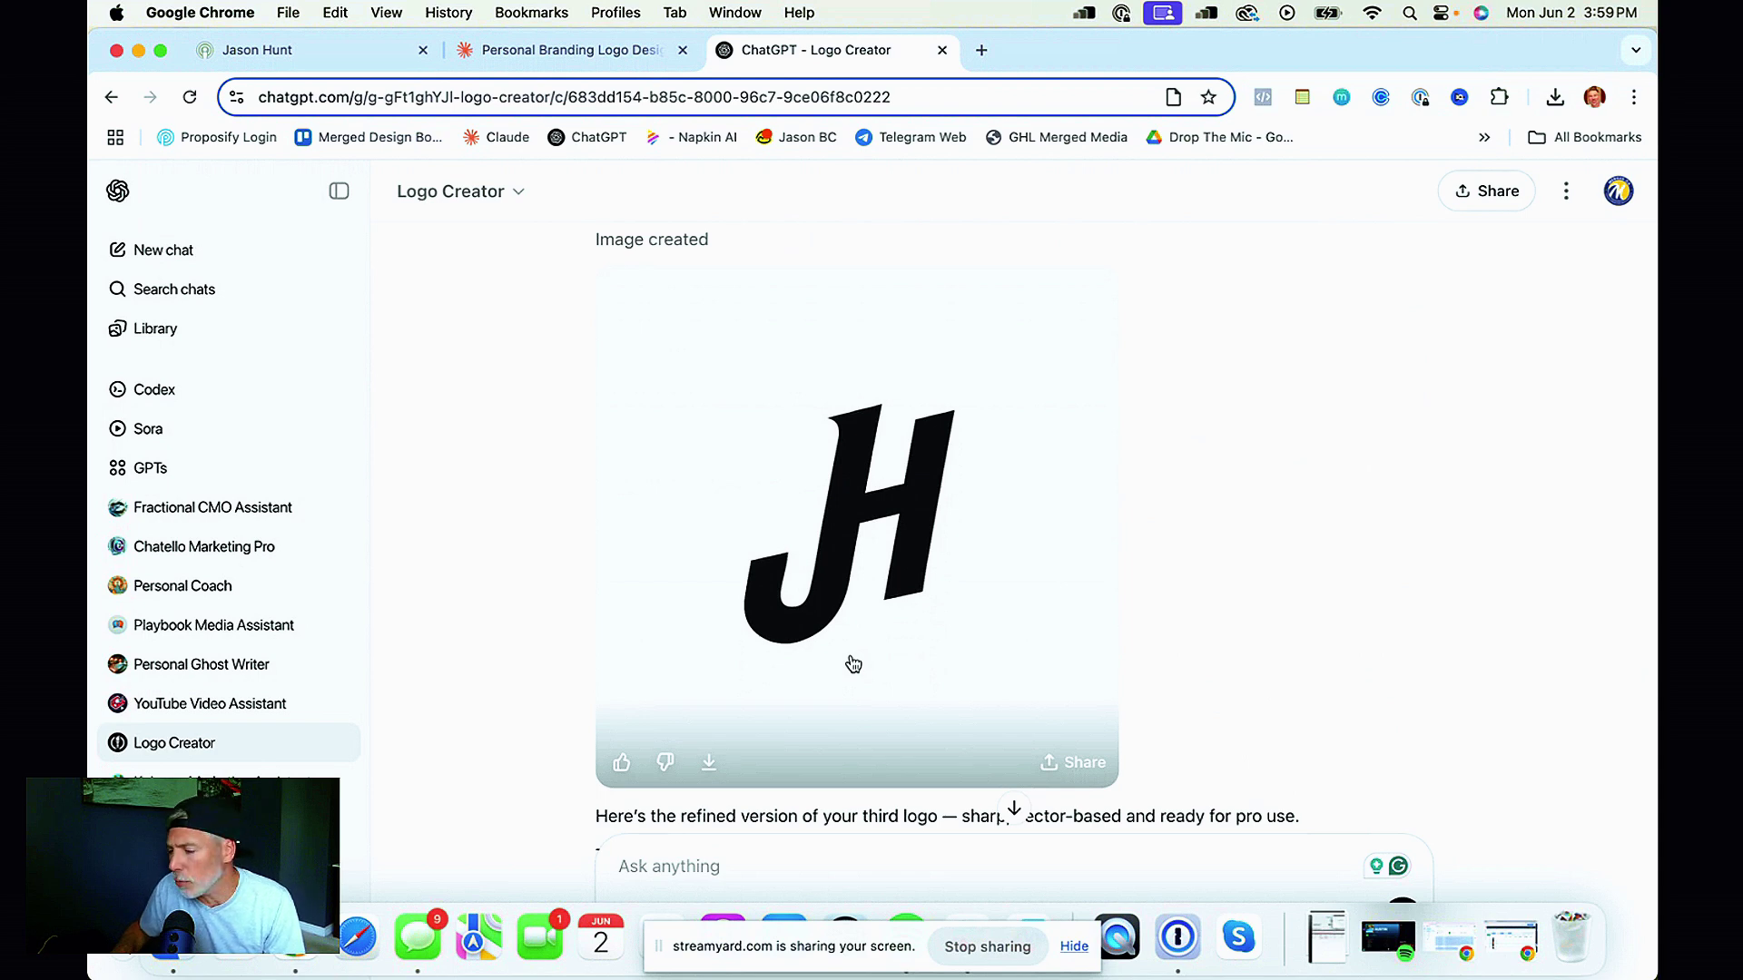
scroll(854, 663, down, 3)
scroll(853, 664, up, 3)
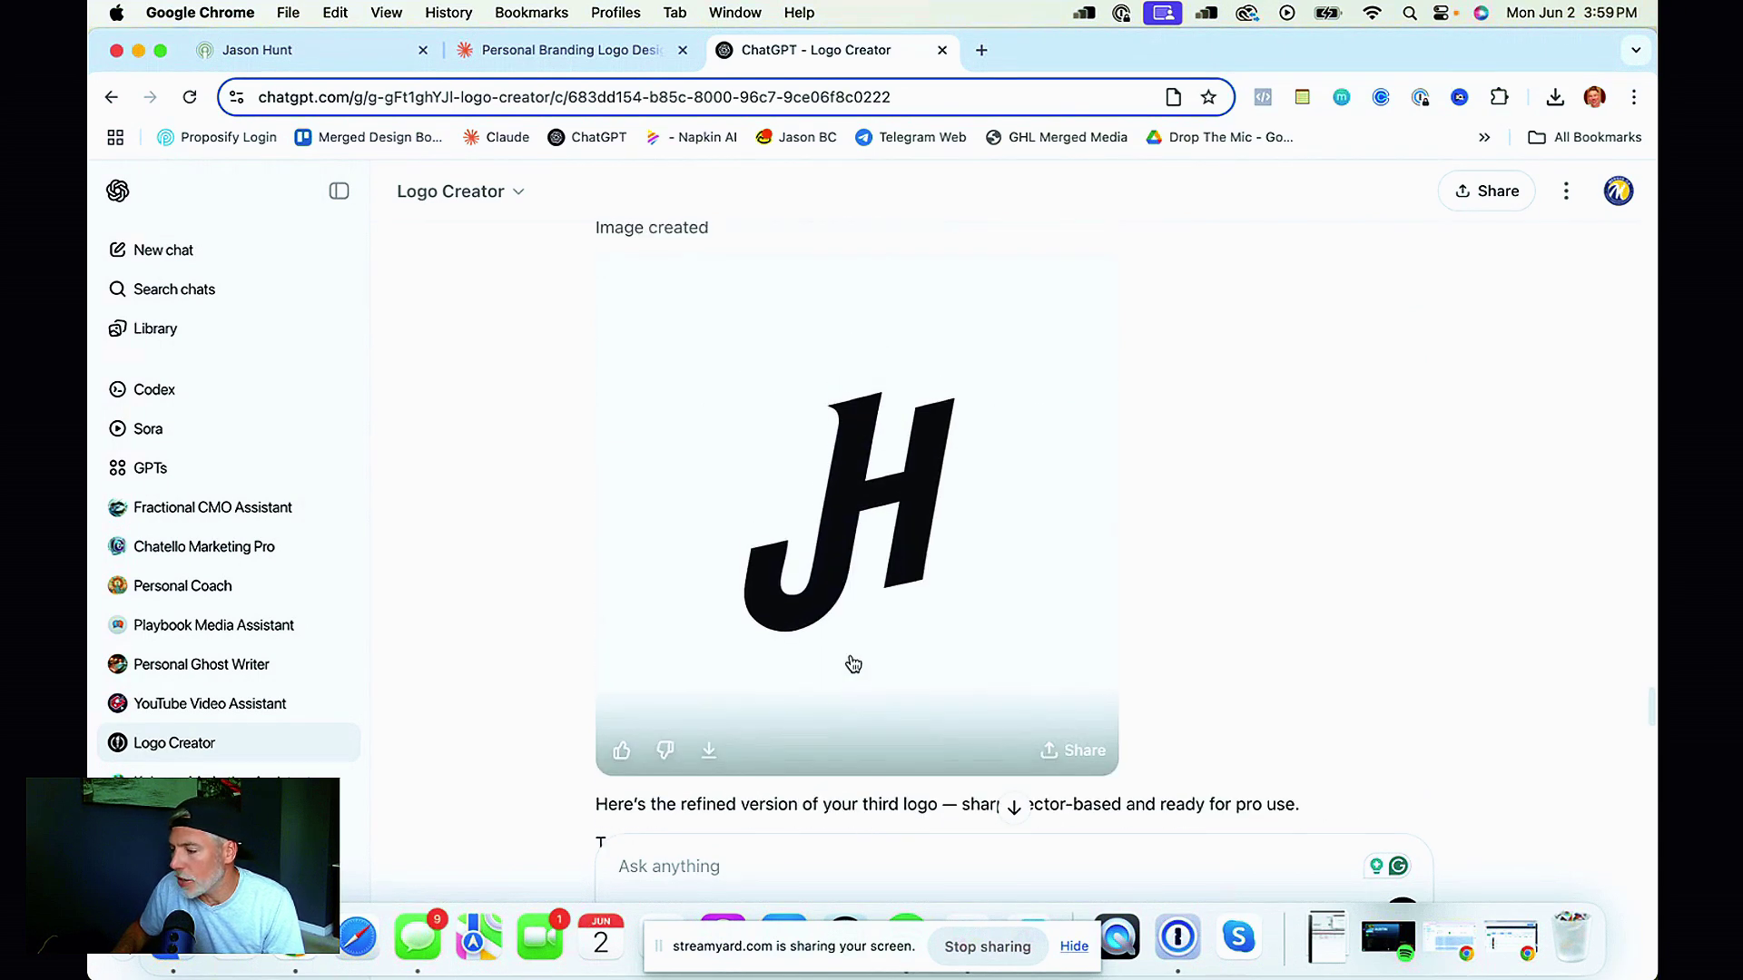